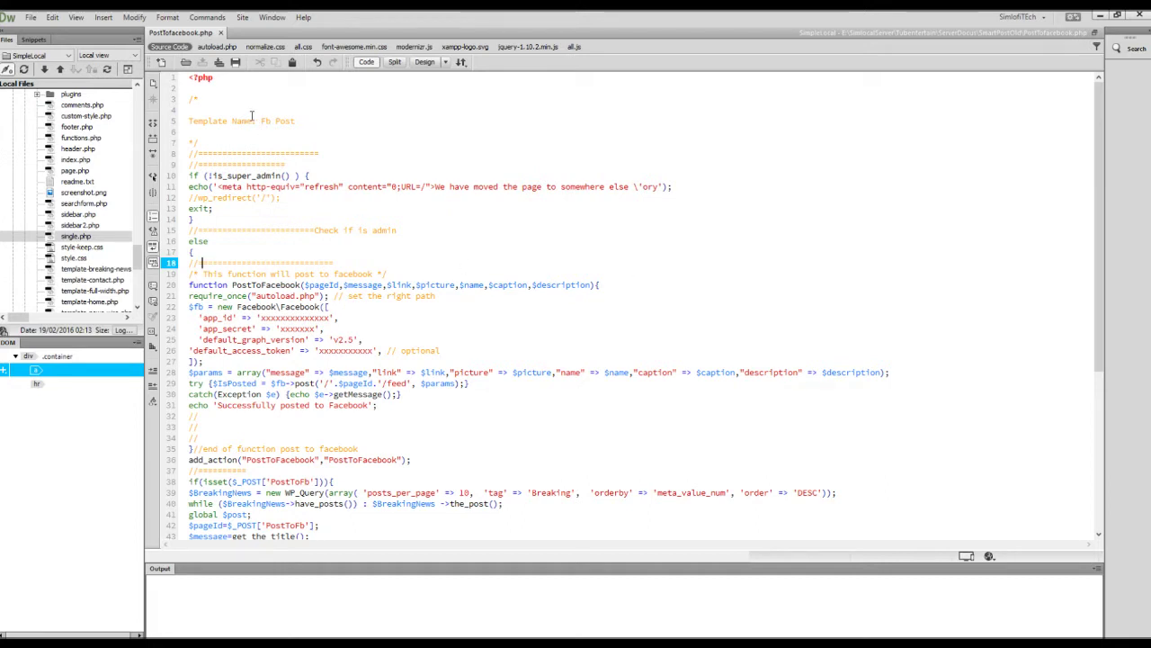
Highlight the Fb Post template name and the is_super_admin check on line 10, then clear it
{"action": "left_click_drag", "start_coordinate": [261, 121], "coordinate": [303, 120]}
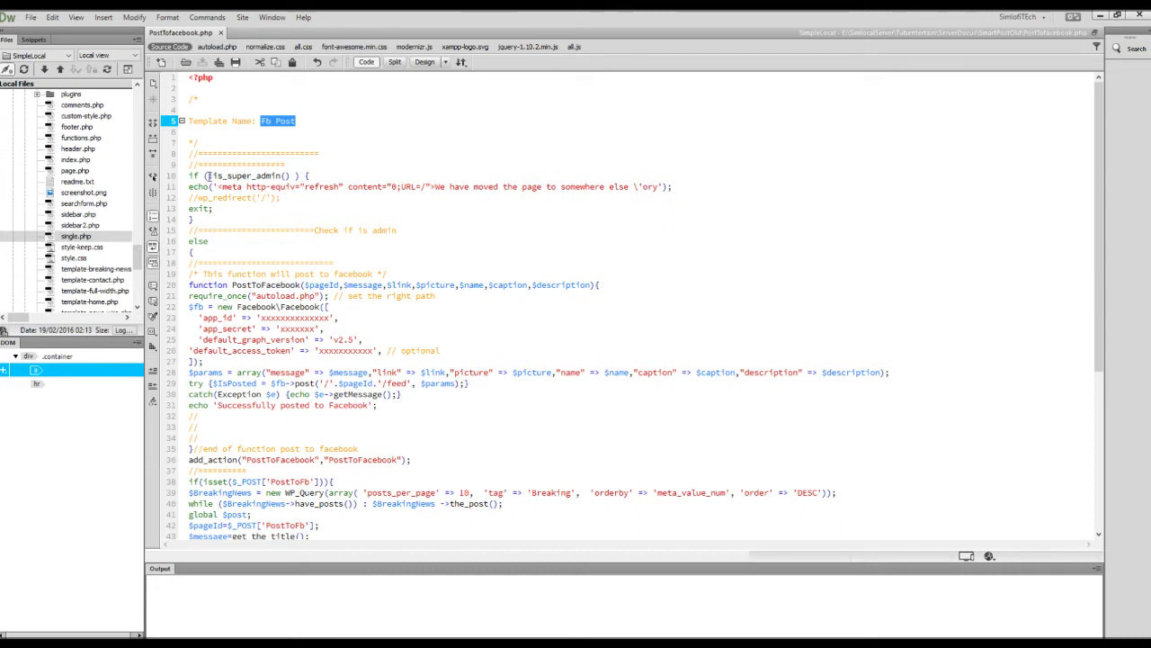
{"action": "left_click_drag", "start_coordinate": [208, 175], "coordinate": [290, 176]}
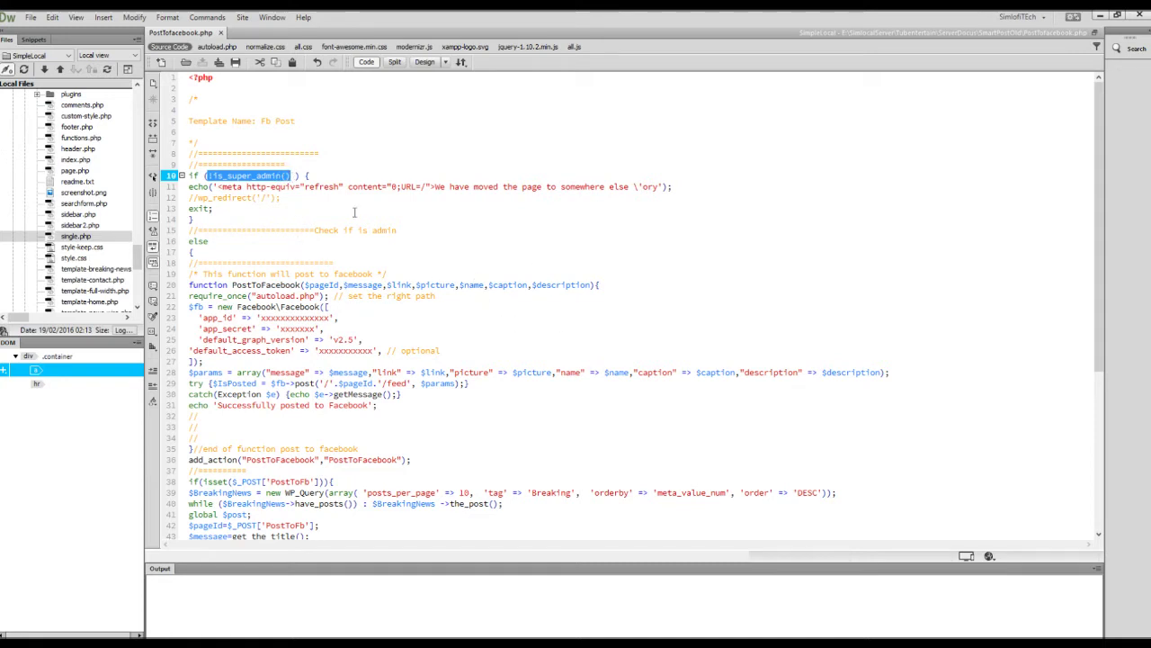
{"action": "left_click", "coordinate": [300, 224]}
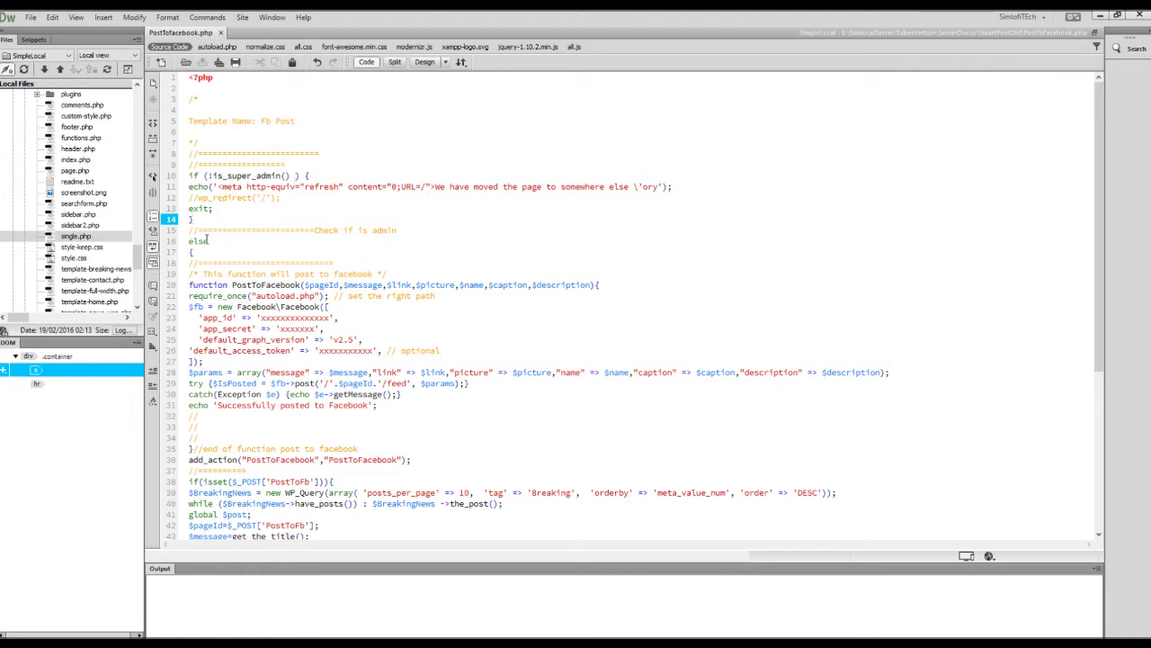
Scroll down through the code to line 64, ending at the 'Start To Post To FaceBook' link
{"action": "scroll", "coordinate": [207, 241], "scroll_direction": "down", "scroll_amount": 1}
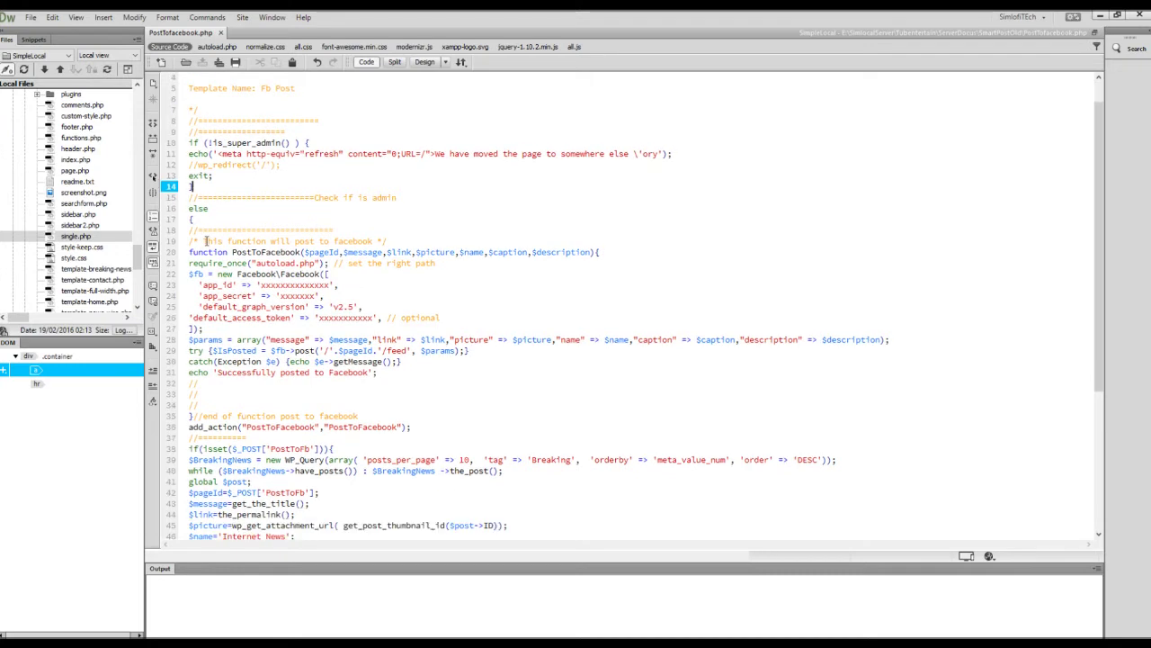
{"action": "scroll", "coordinate": [207, 241], "scroll_direction": "down", "scroll_amount": 2}
{"action": "scroll", "coordinate": [207, 241], "scroll_direction": "down", "scroll_amount": 1}
{"action": "scroll", "coordinate": [207, 242], "scroll_direction": "down", "scroll_amount": 2}
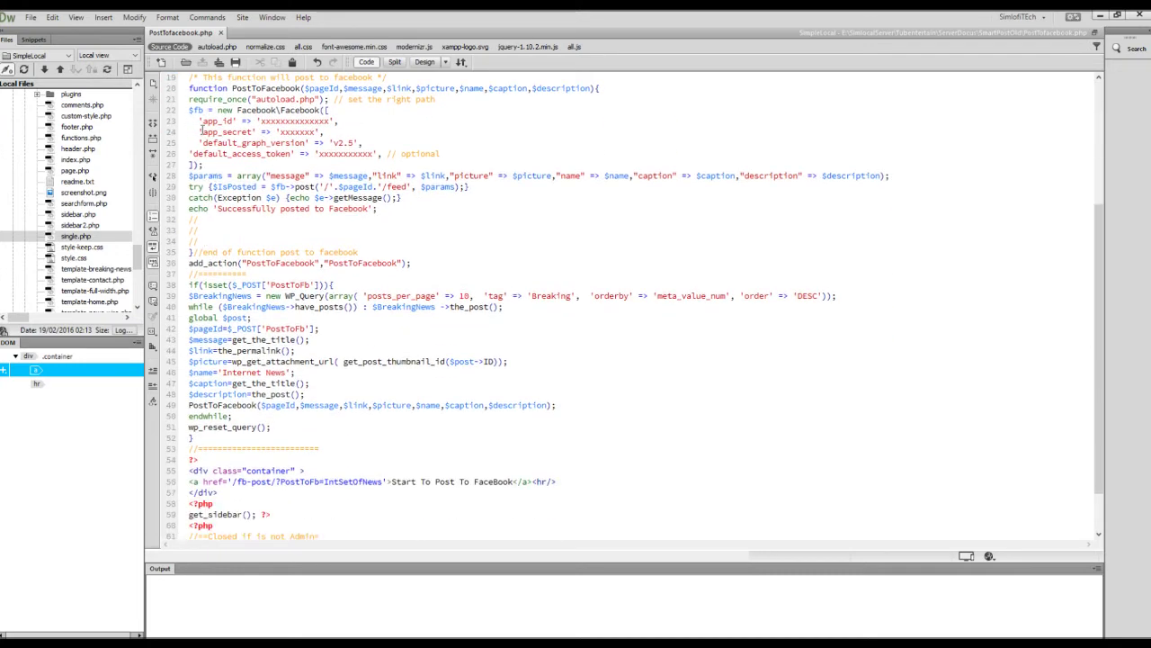
{"action": "scroll", "coordinate": [194, 257], "scroll_direction": "down", "scroll_amount": 2}
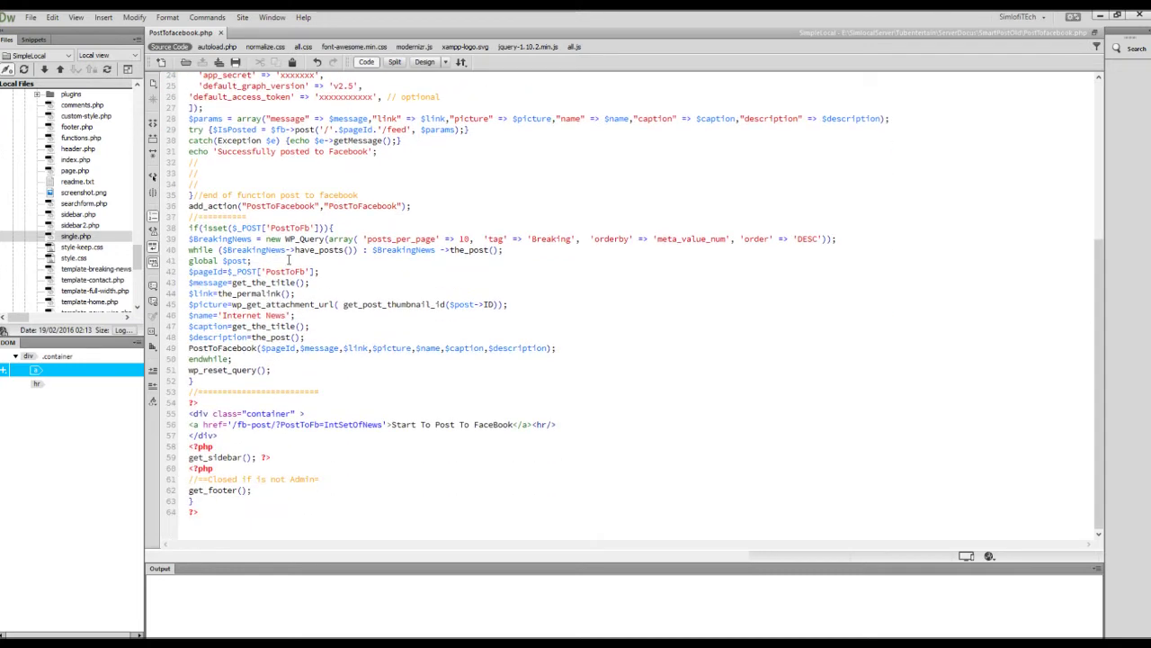
{"action": "scroll", "coordinate": [289, 260], "scroll_direction": "up", "scroll_amount": 3}
{"action": "scroll", "coordinate": [289, 260], "scroll_direction": "up", "scroll_amount": 2}
{"action": "scroll", "coordinate": [288, 260], "scroll_direction": "up", "scroll_amount": 2}
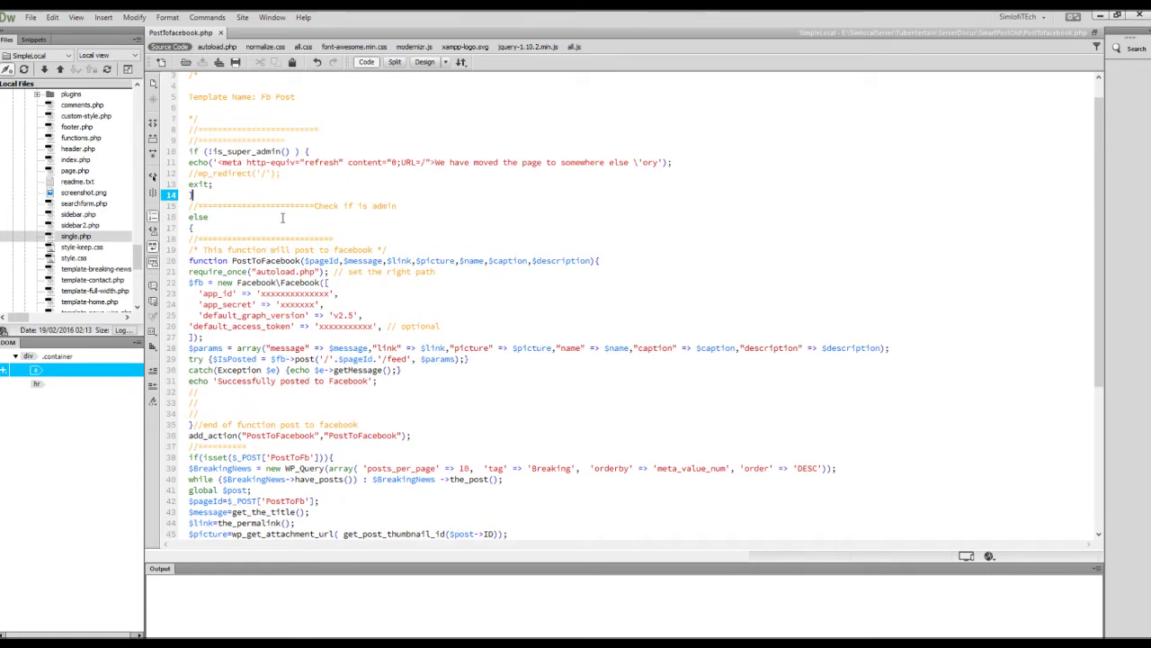
{"action": "scroll", "coordinate": [282, 218], "scroll_direction": "down", "scroll_amount": 5}
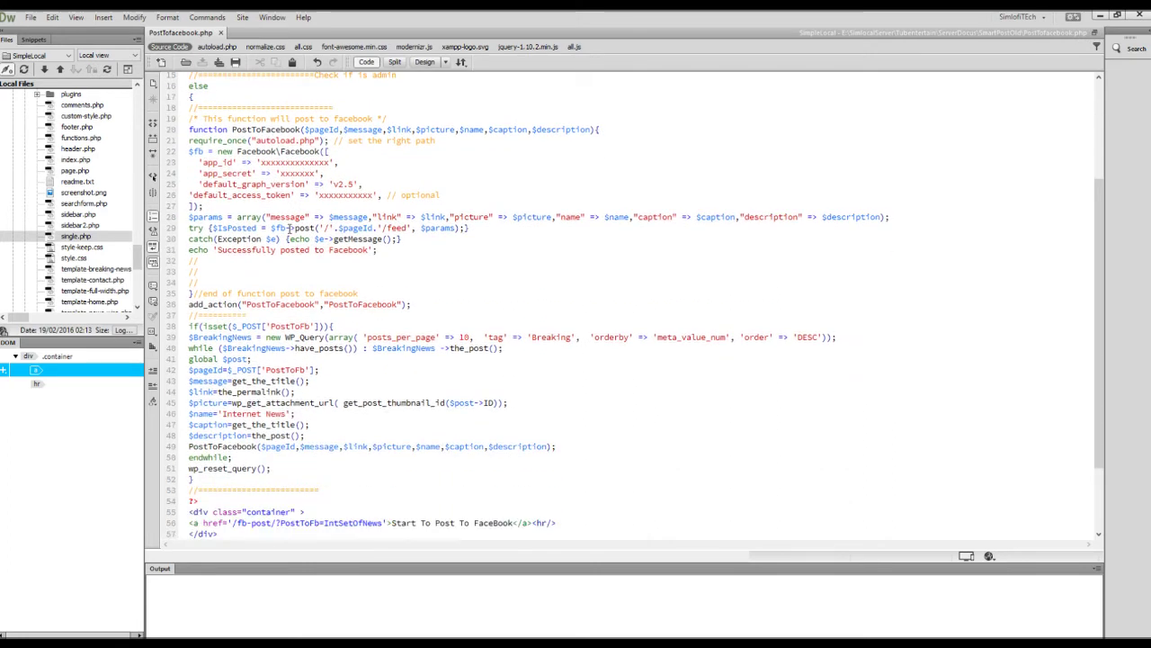
{"action": "scroll", "coordinate": [292, 286], "scroll_direction": "down", "scroll_amount": 1}
{"action": "scroll", "coordinate": [297, 376], "scroll_direction": "down", "scroll_amount": 1}
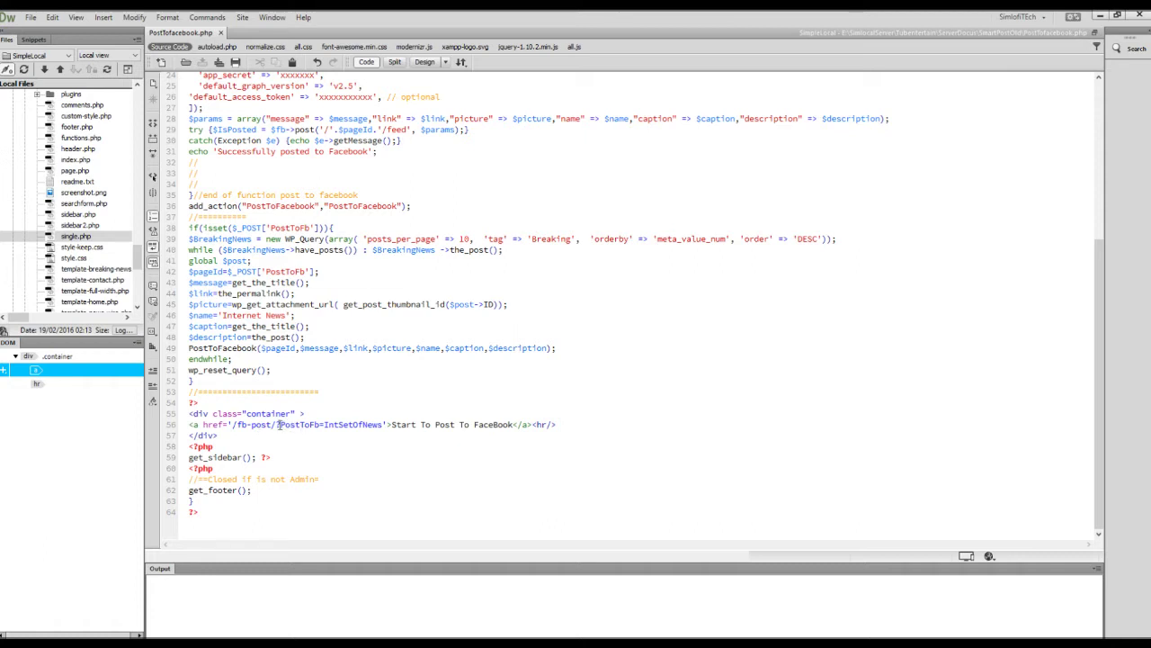
{"action": "left_click_drag", "start_coordinate": [280, 424], "coordinate": [320, 426]}
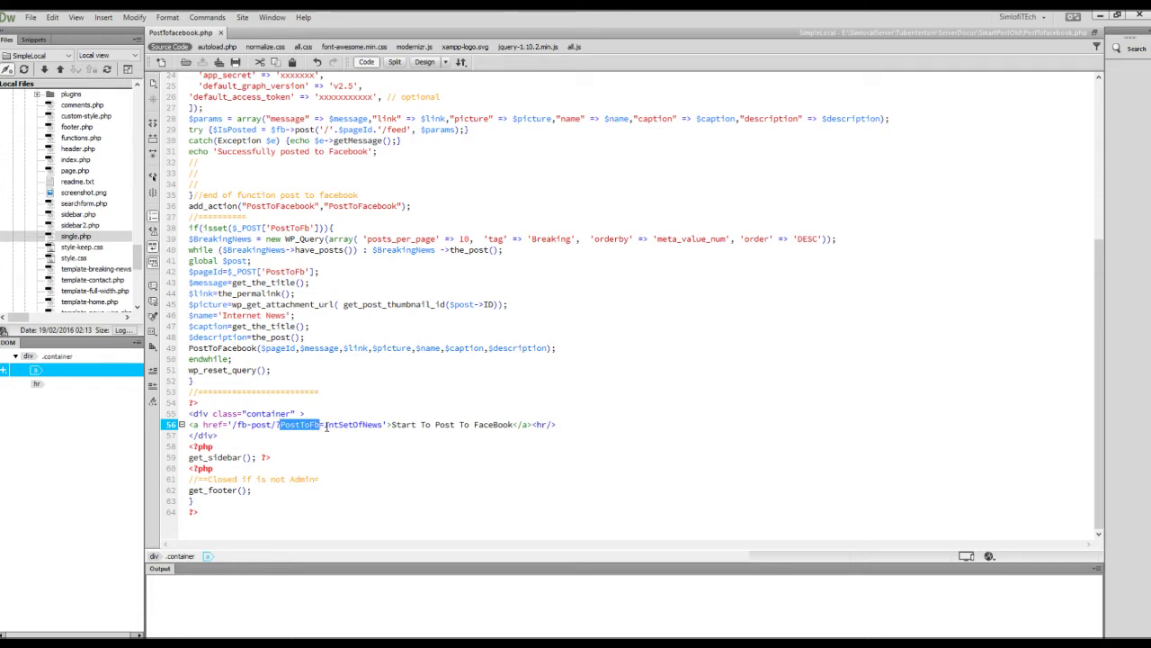
{"action": "left_click", "coordinate": [327, 428]}
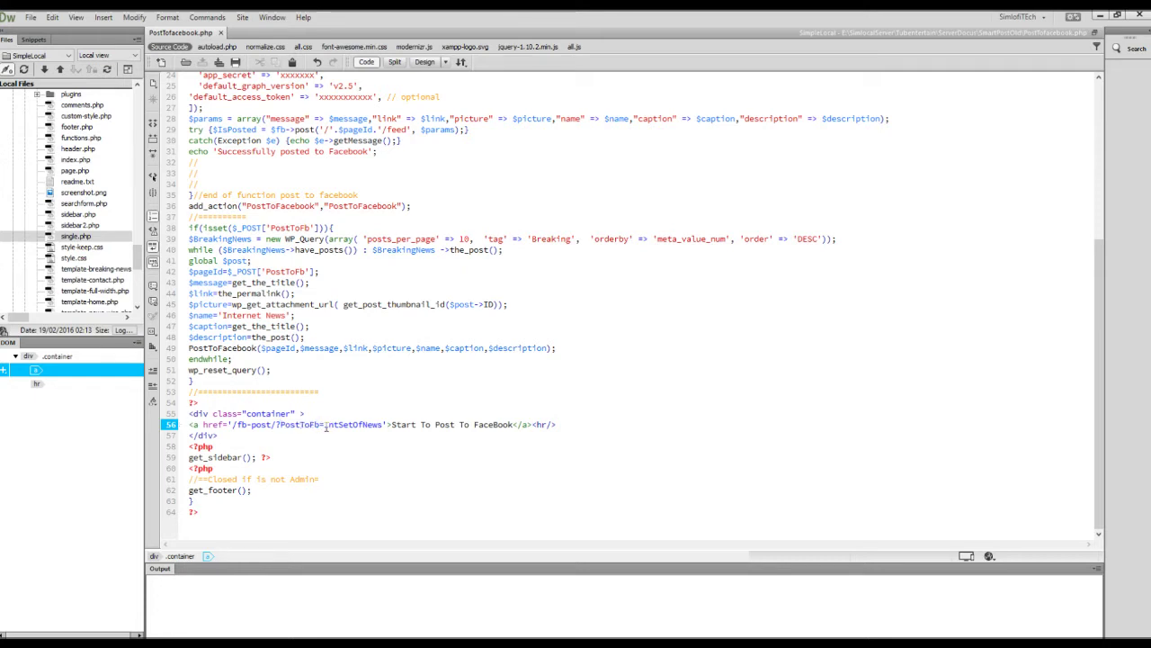
{"action": "left_click_drag", "start_coordinate": [323, 426], "coordinate": [385, 426]}
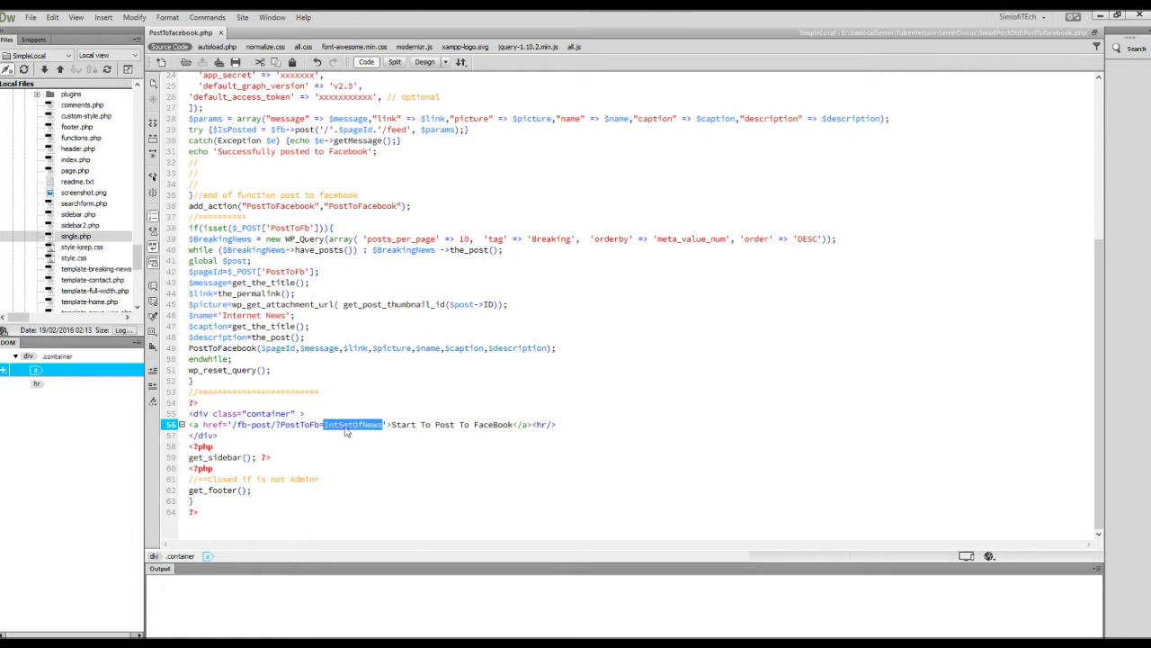
{"action": "left_click", "coordinate": [281, 426]}
{"action": "left_click_drag", "start_coordinate": [281, 426], "coordinate": [385, 427]}
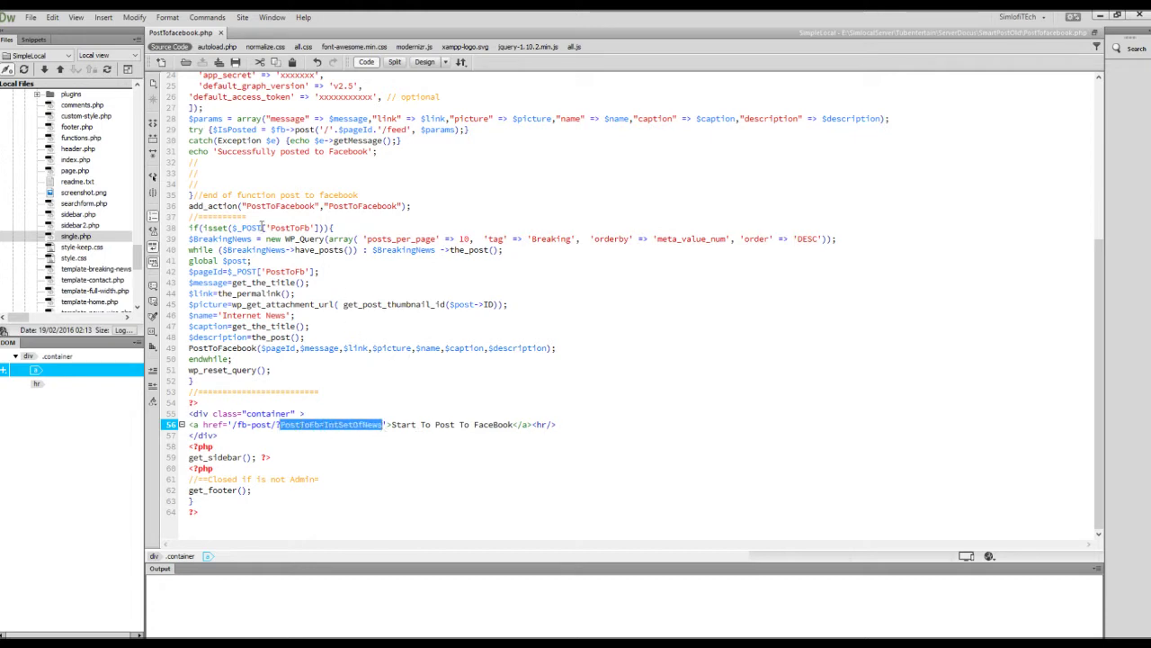
{"action": "left_click_drag", "start_coordinate": [231, 229], "coordinate": [318, 228]}
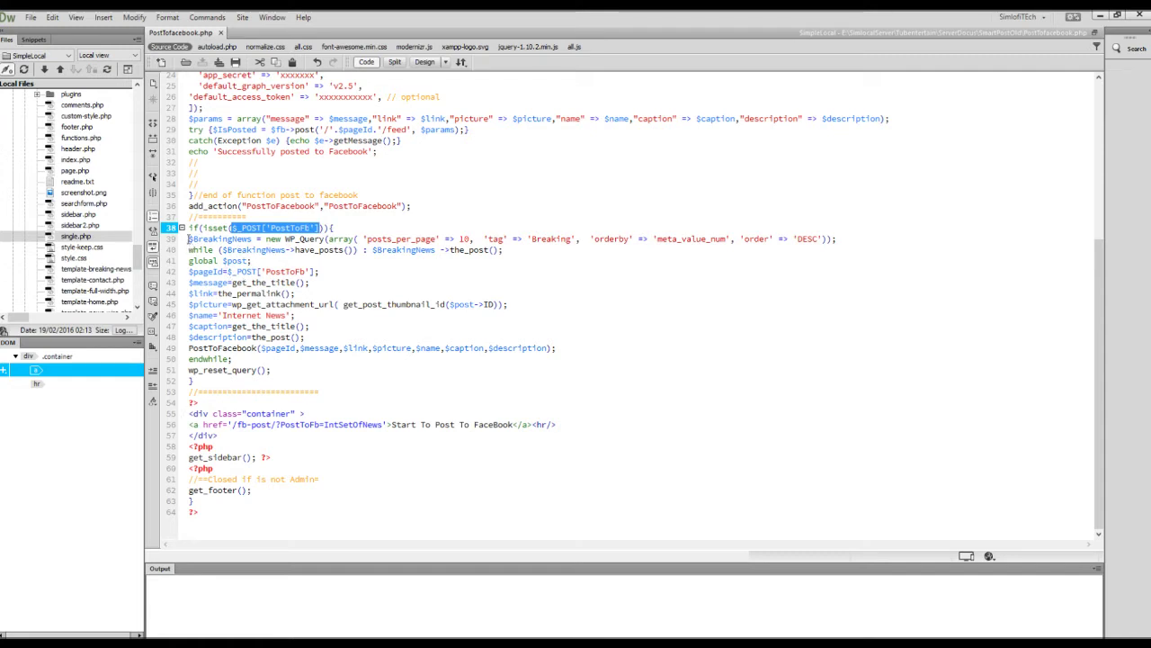
{"action": "left_click", "coordinate": [188, 239]}
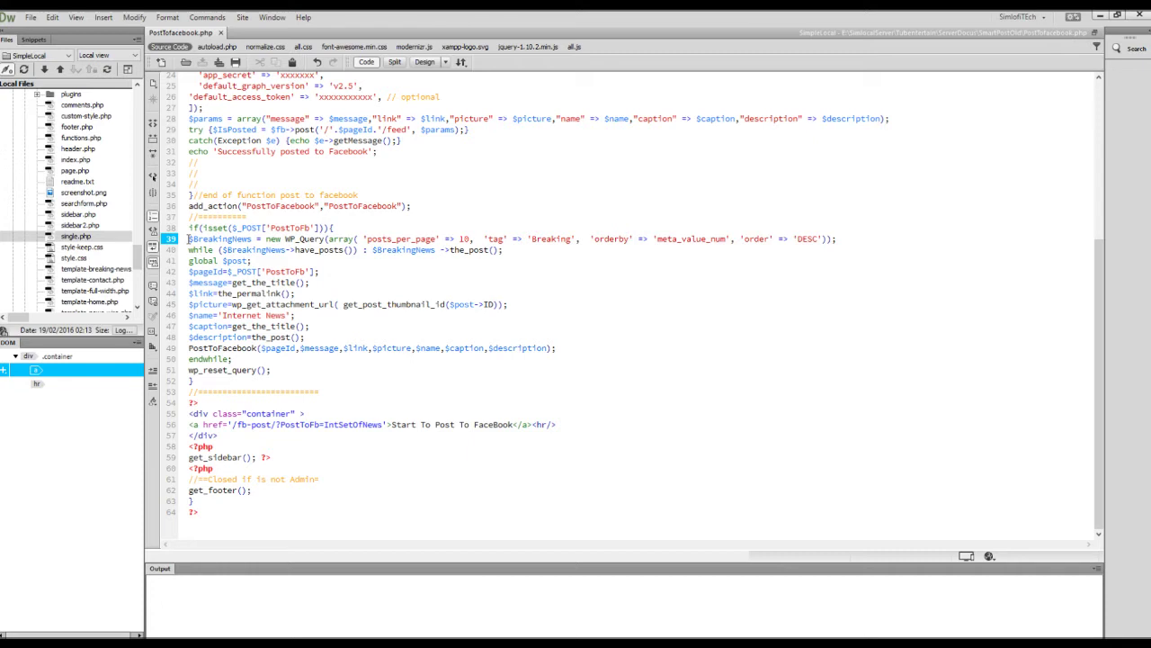
{"action": "left_click_drag", "start_coordinate": [188, 240], "coordinate": [293, 239]}
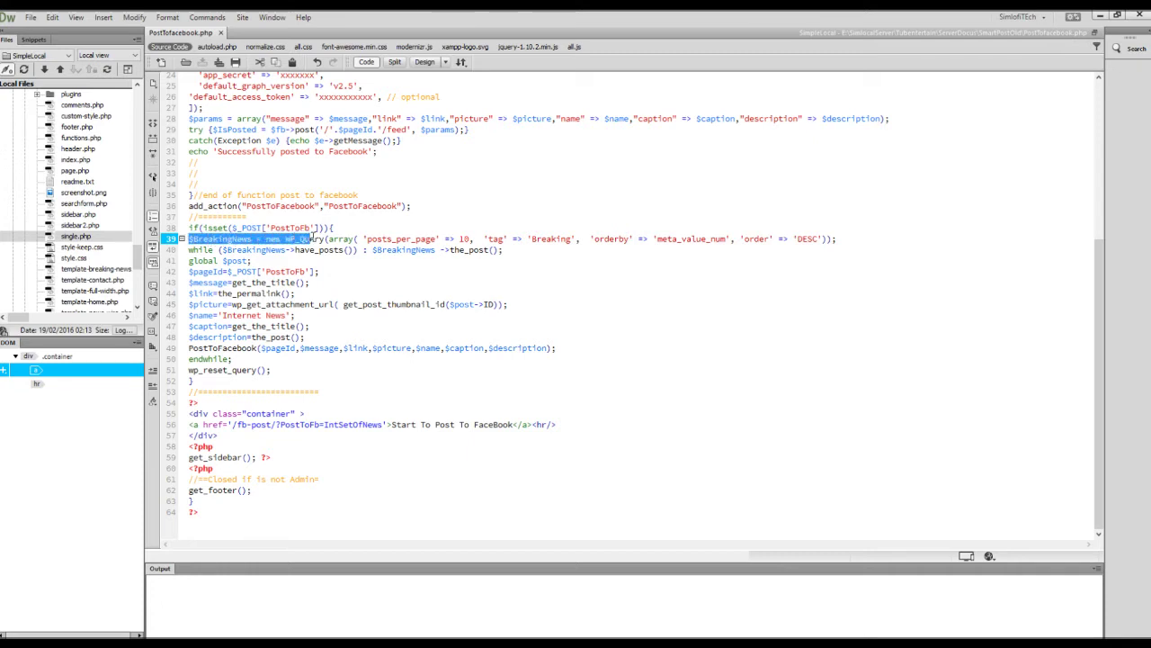
{"action": "left_click_drag", "start_coordinate": [293, 239], "coordinate": [324, 240]}
{"action": "left_click", "coordinate": [241, 259]}
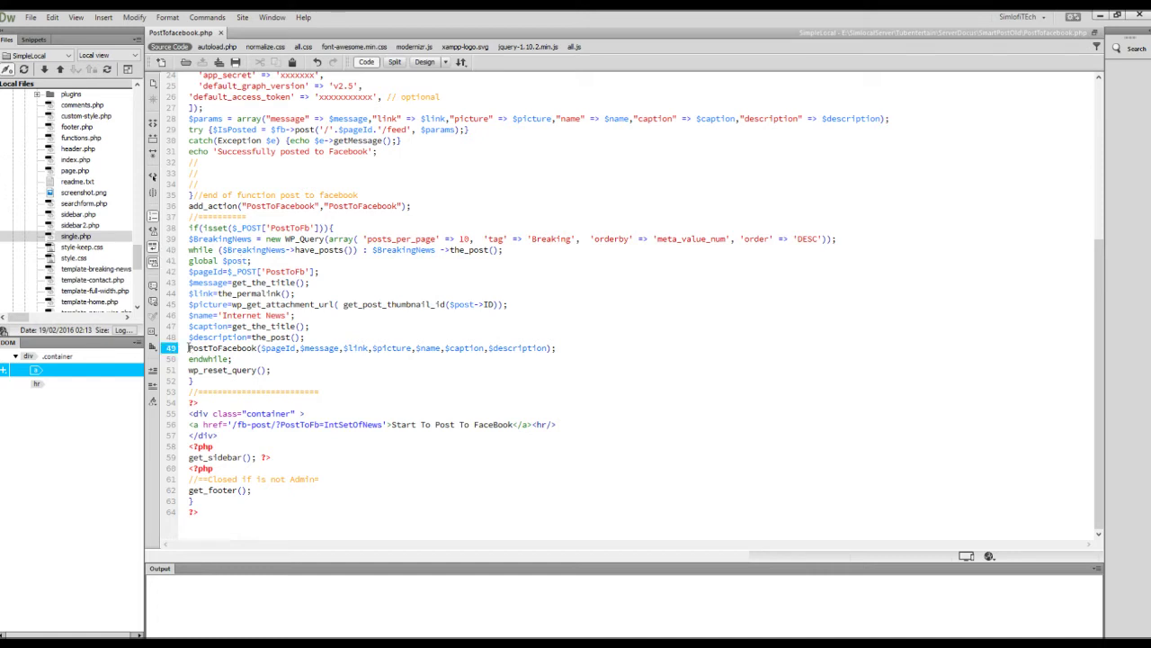
{"action": "left_click_drag", "start_coordinate": [190, 348], "coordinate": [258, 350]}
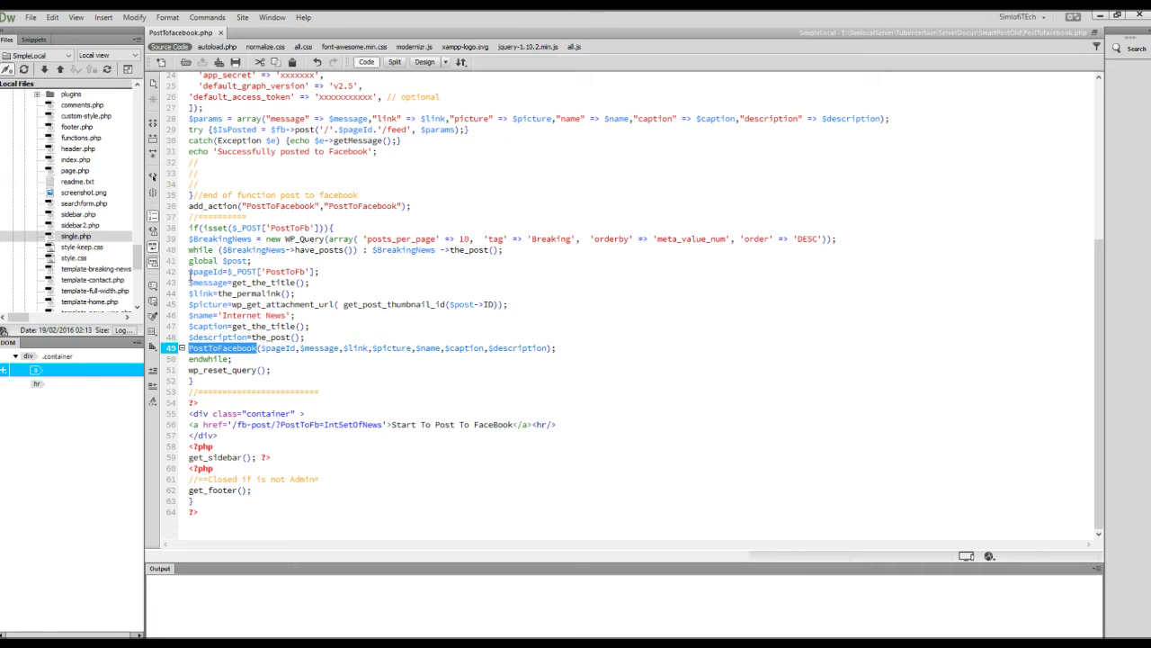
Highlight the variables on lines 42–48 and the PostToFacebook call's arguments, then scroll up toward line 9
{"action": "mouse_move", "coordinate": [190, 273]}
{"action": "left_mouse_down"}
{"action": "mouse_move", "coordinate": [213, 317]}
{"action": "mouse_move", "coordinate": [265, 348]}
{"action": "mouse_move", "coordinate": [564, 347]}
{"action": "left_mouse_up"}
{"action": "left_click", "coordinate": [265, 348]}
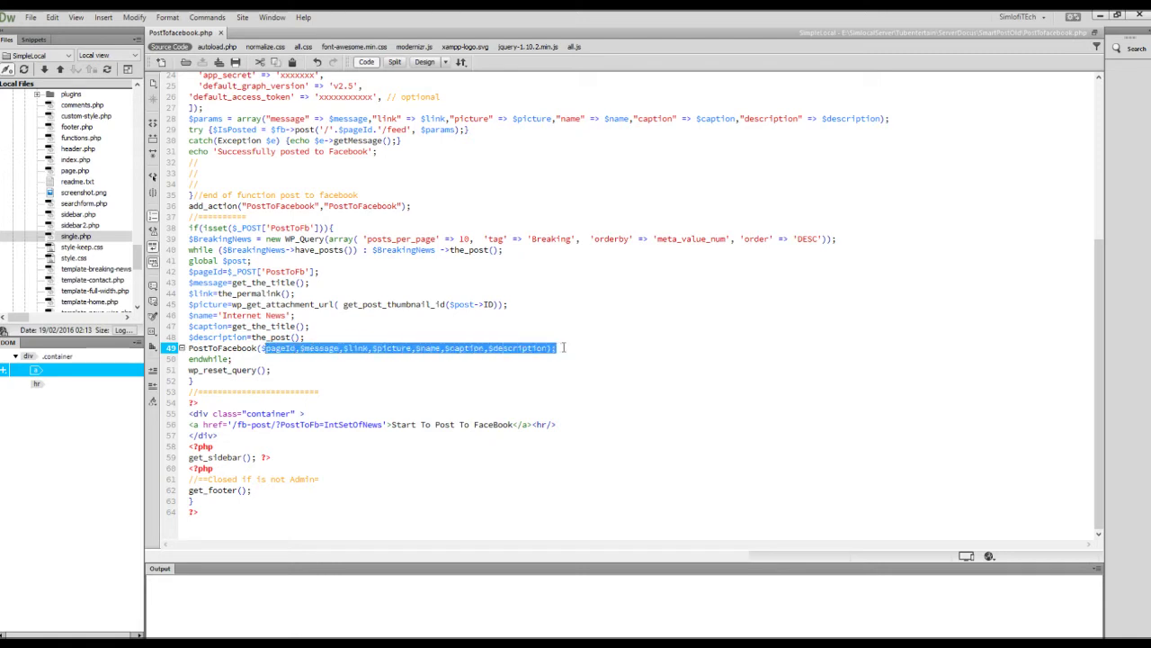
{"action": "scroll", "coordinate": [564, 347], "scroll_direction": "up", "scroll_amount": 2}
{"action": "scroll", "coordinate": [352, 258], "scroll_direction": "up", "scroll_amount": 3}
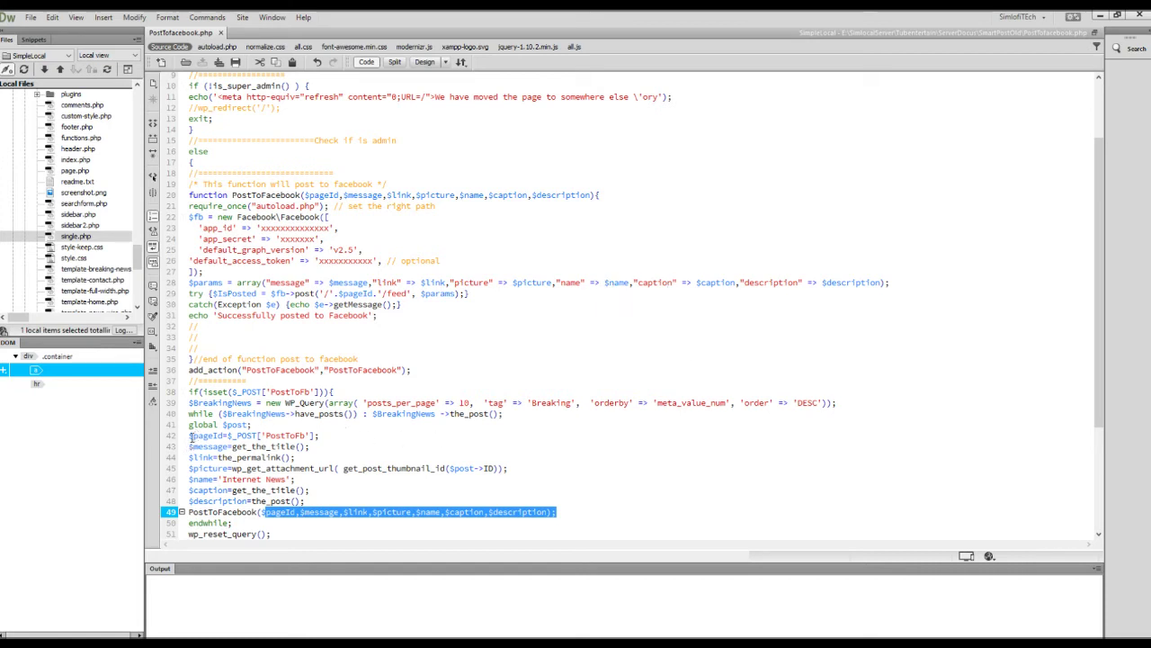
{"action": "left_click_drag", "start_coordinate": [189, 435], "coordinate": [311, 501]}
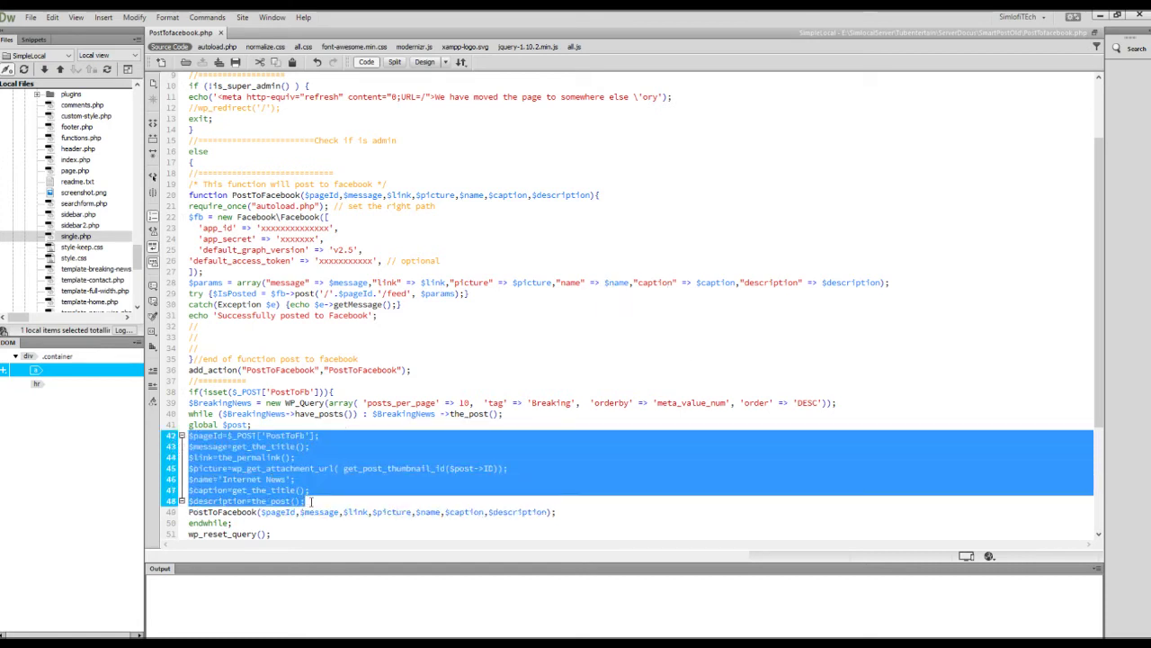
{"action": "left_click", "coordinate": [301, 283]}
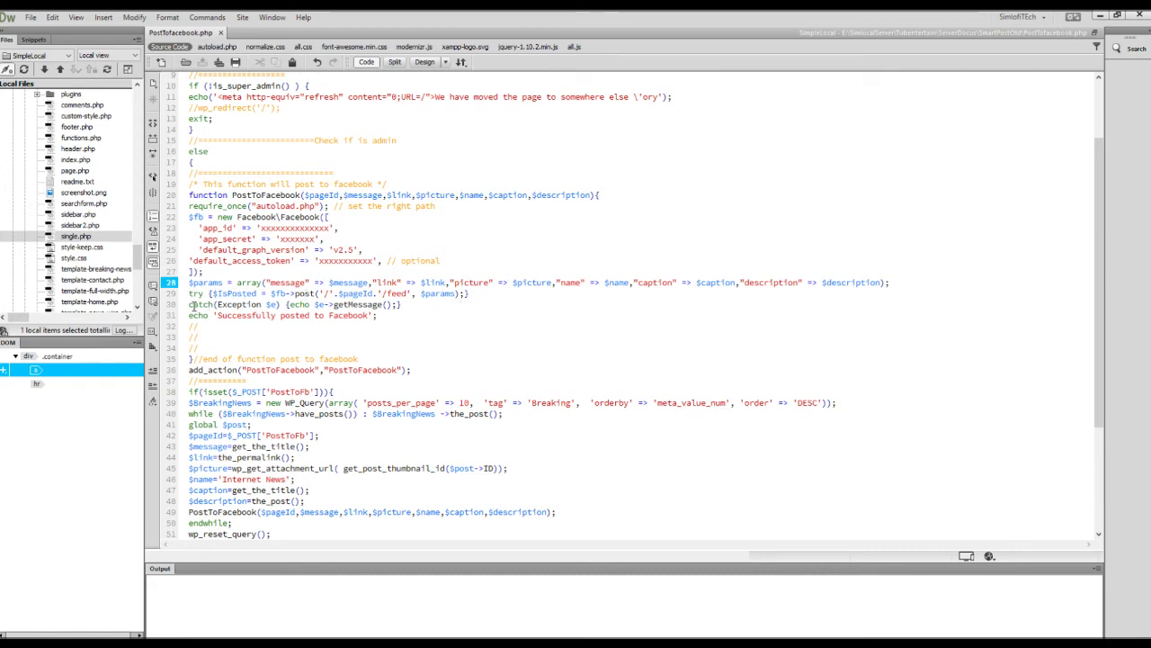
{"action": "left_click_drag", "start_coordinate": [189, 307], "coordinate": [400, 306]}
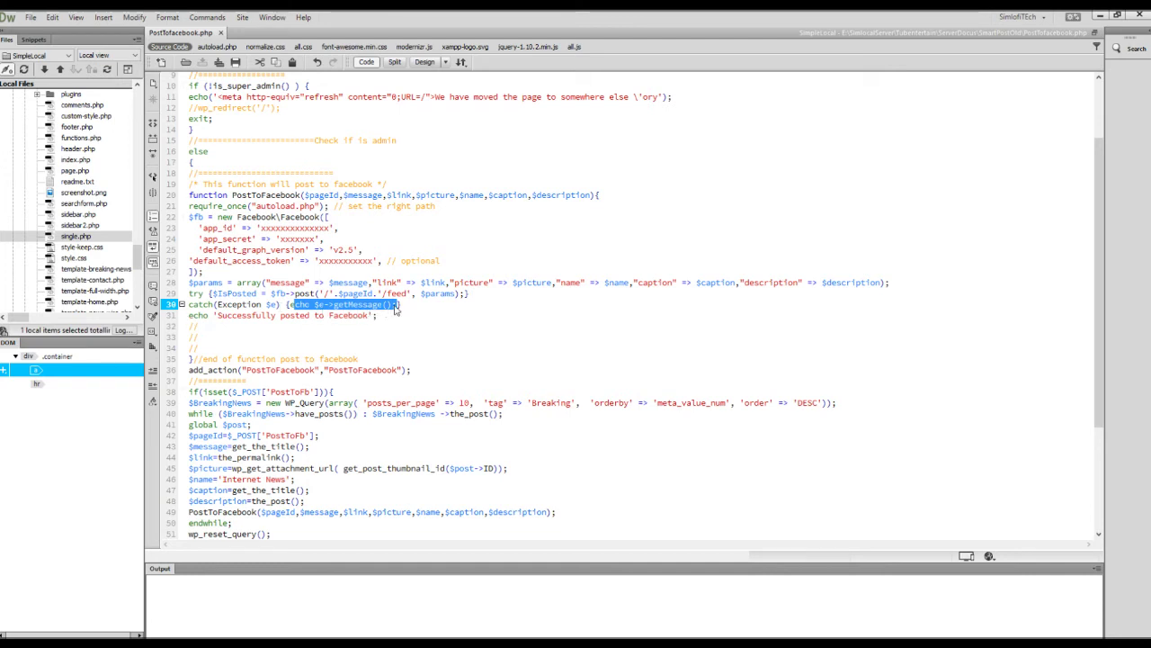
{"action": "left_click_drag", "start_coordinate": [188, 315], "coordinate": [380, 322]}
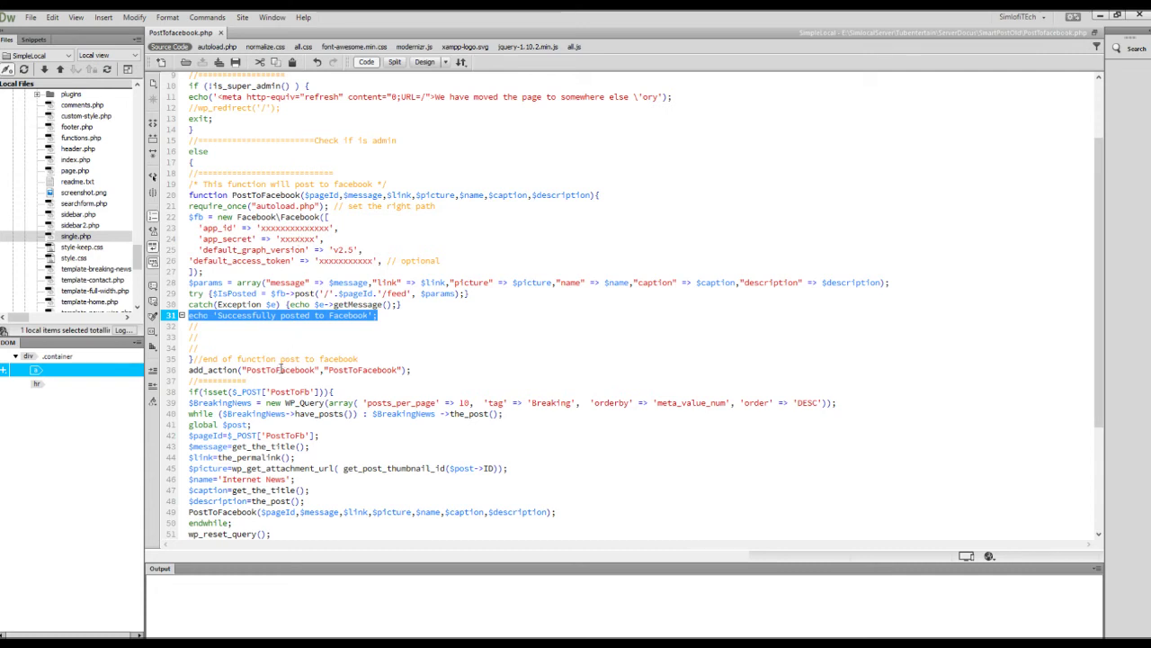
{"action": "left_click_drag", "start_coordinate": [190, 369], "coordinate": [412, 370]}
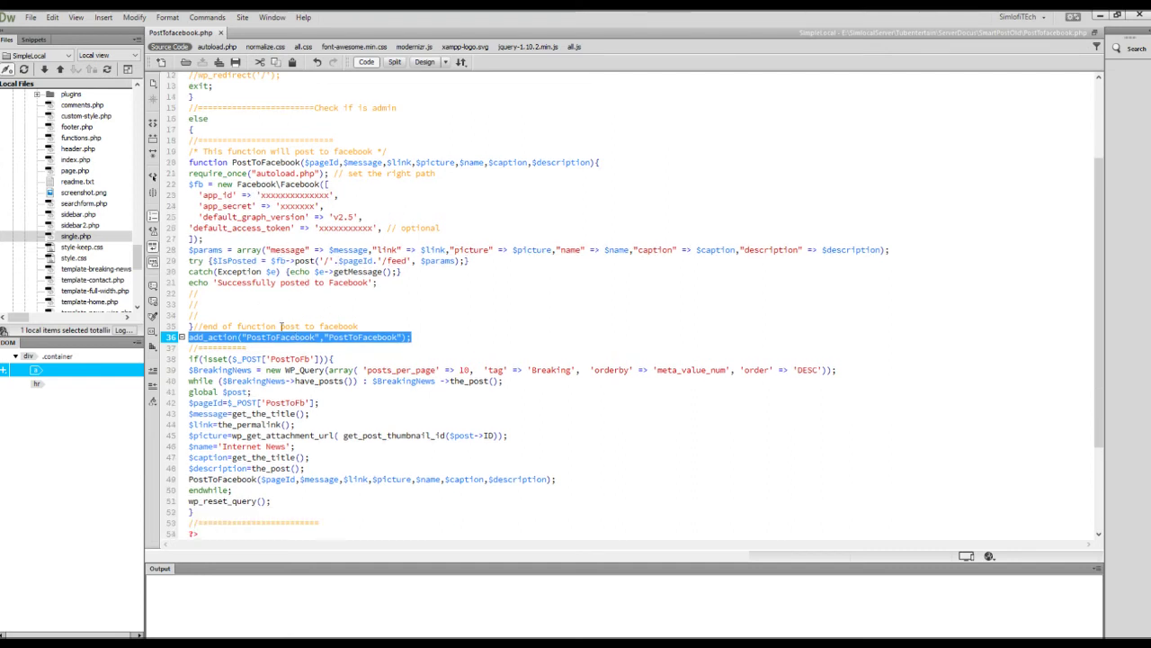
{"action": "scroll", "coordinate": [279, 306], "scroll_direction": "down", "scroll_amount": 1}
{"action": "scroll", "coordinate": [269, 232], "scroll_direction": "down", "scroll_amount": 1}
{"action": "scroll", "coordinate": [252, 288], "scroll_direction": "down", "scroll_amount": 1}
{"action": "scroll", "coordinate": [215, 360], "scroll_direction": "down", "scroll_amount": 2}
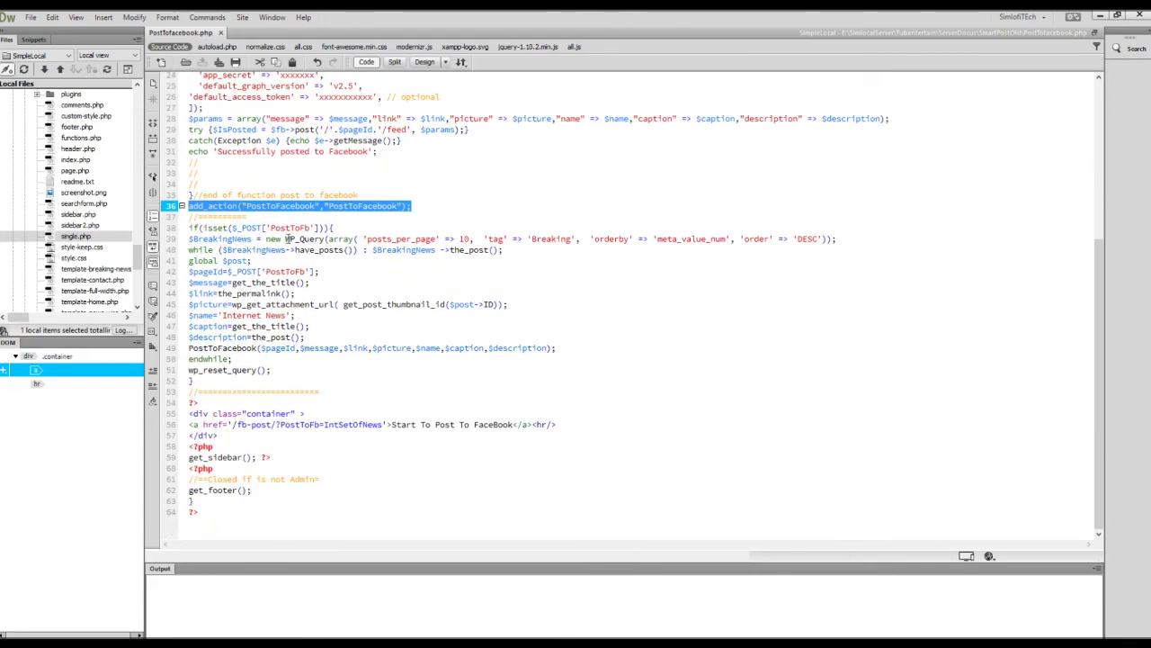
{"action": "left_click_drag", "start_coordinate": [232, 228], "coordinate": [317, 227]}
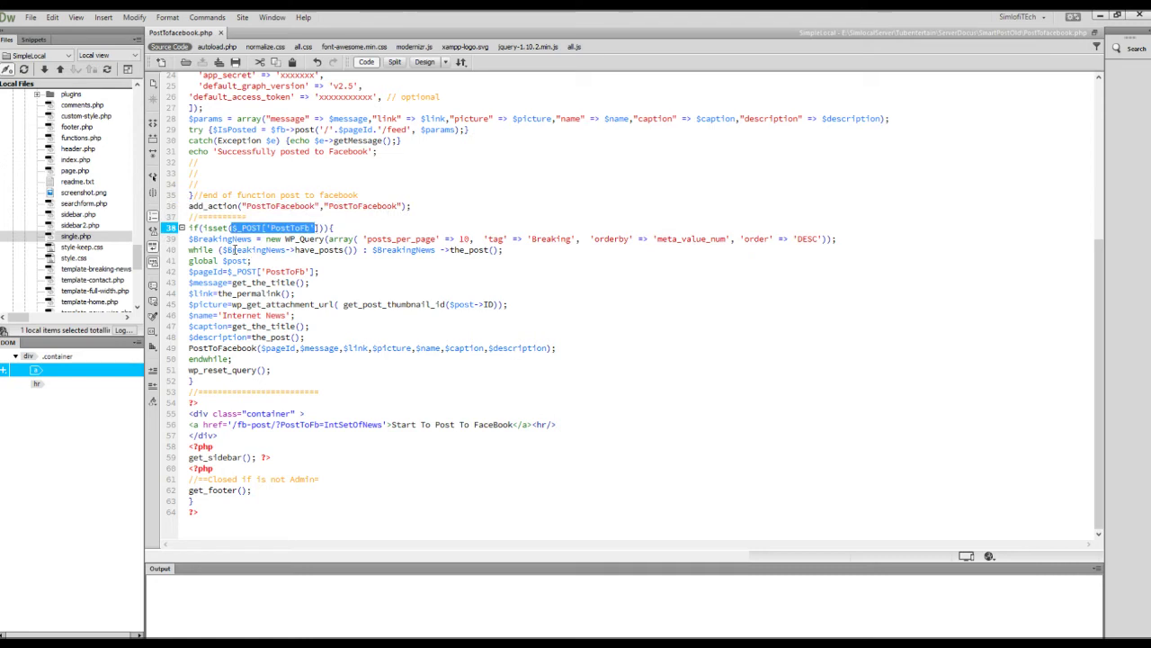
{"action": "left_click_drag", "start_coordinate": [188, 239], "coordinate": [246, 250]}
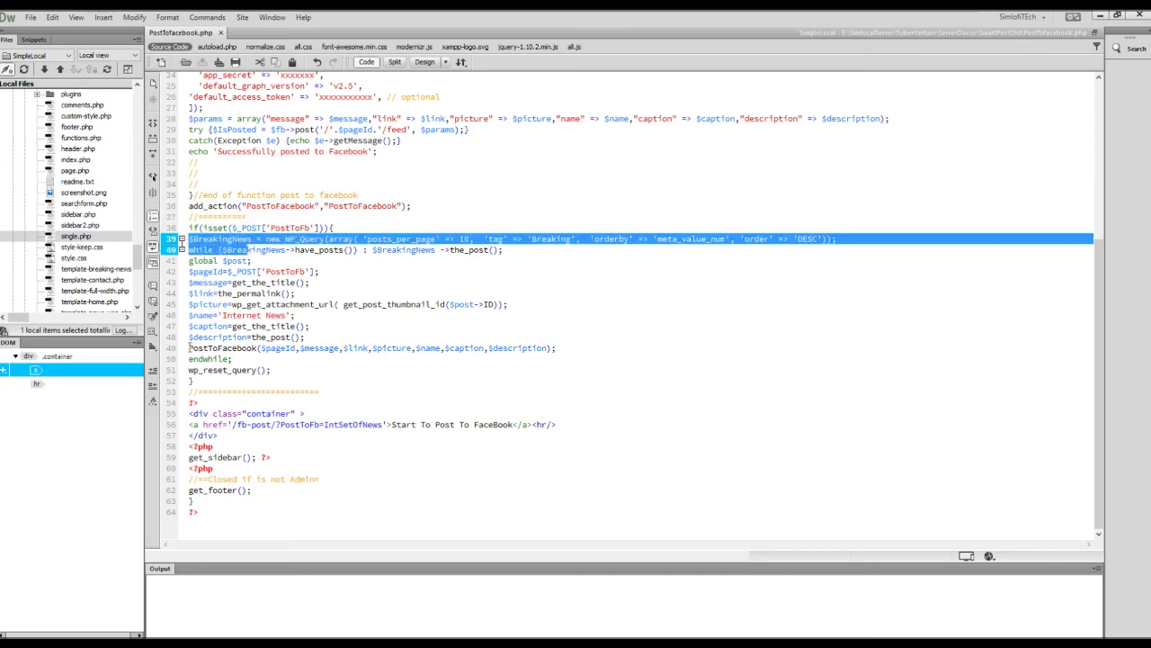
{"action": "left_click_drag", "start_coordinate": [189, 348], "coordinate": [270, 348]}
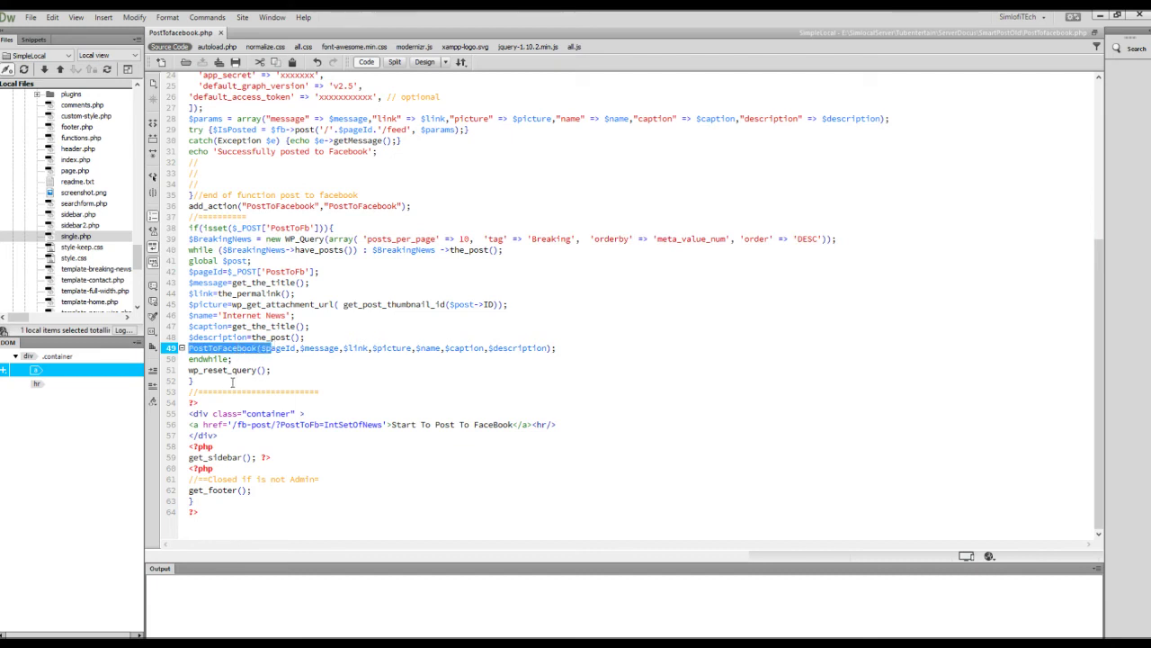
{"action": "scroll", "coordinate": [289, 328], "scroll_direction": "up", "scroll_amount": 3}
{"action": "scroll", "coordinate": [287, 312], "scroll_direction": "up", "scroll_amount": 2}
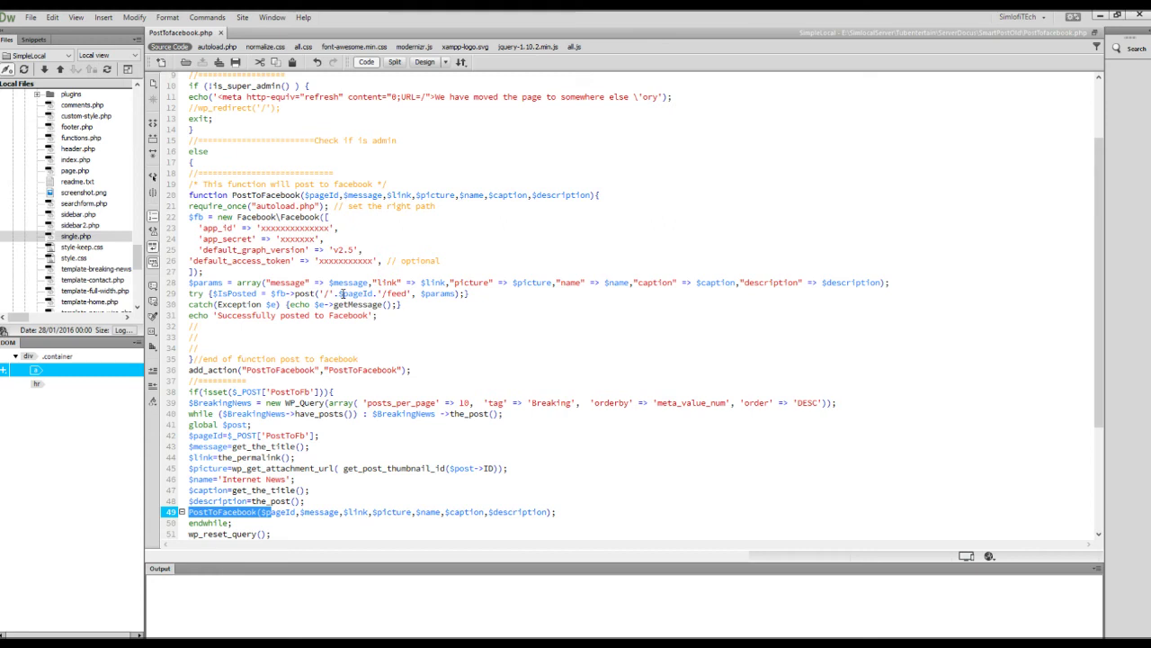
{"action": "scroll", "coordinate": [345, 399], "scroll_direction": "down", "scroll_amount": 2}
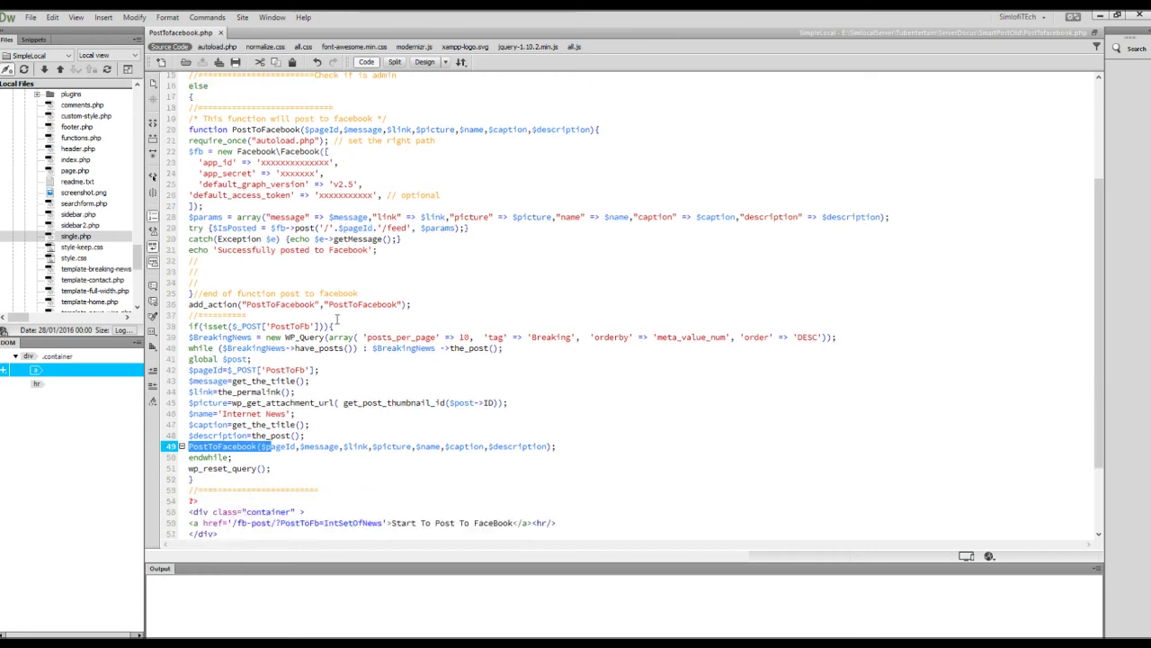
{"action": "scroll", "coordinate": [345, 398], "scroll_direction": "down", "scroll_amount": 1}
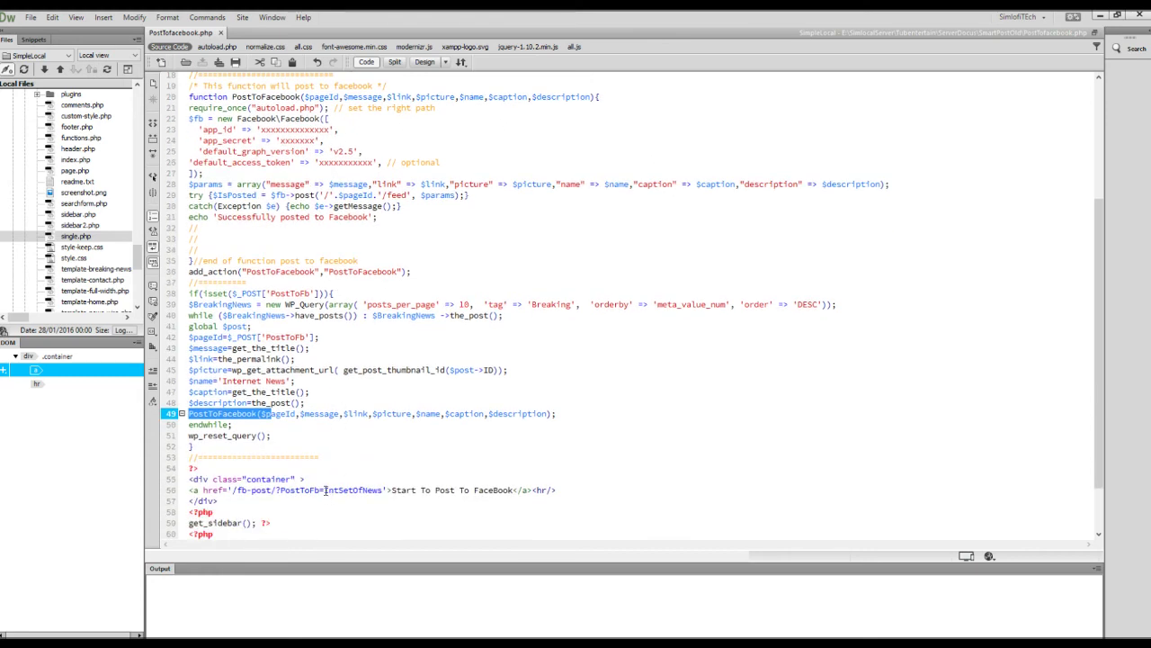
{"action": "scroll", "coordinate": [326, 491], "scroll_direction": "down", "scroll_amount": 1}
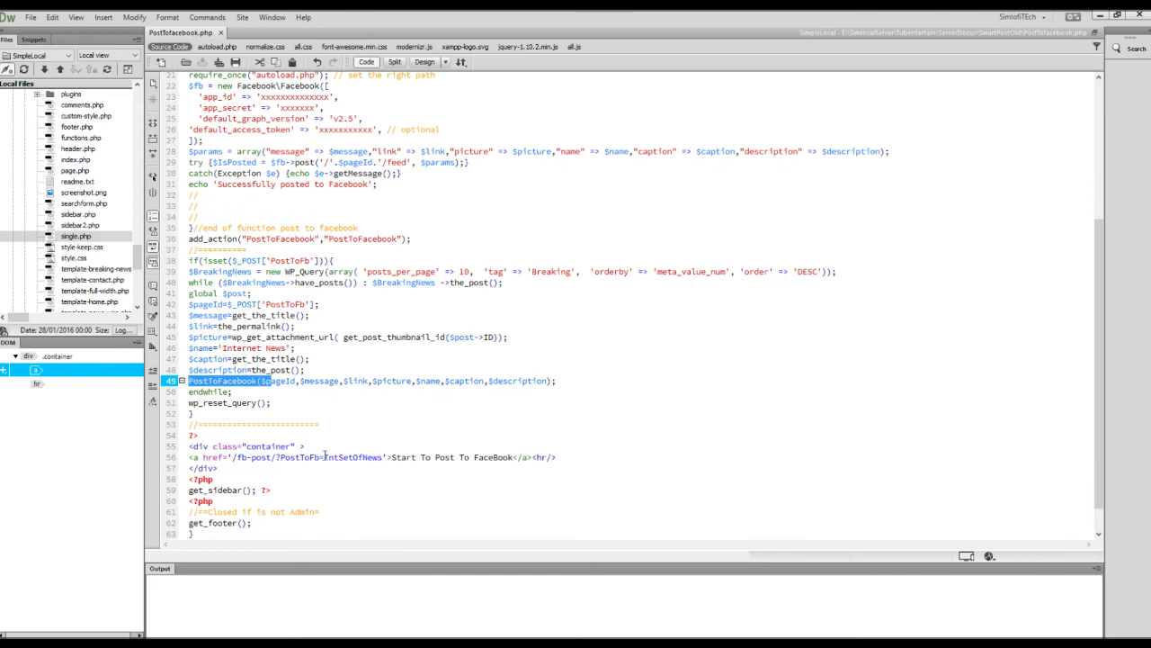
{"action": "left_click_drag", "start_coordinate": [323, 457], "coordinate": [383, 459]}
{"action": "key", "text": "ctrl+c"}
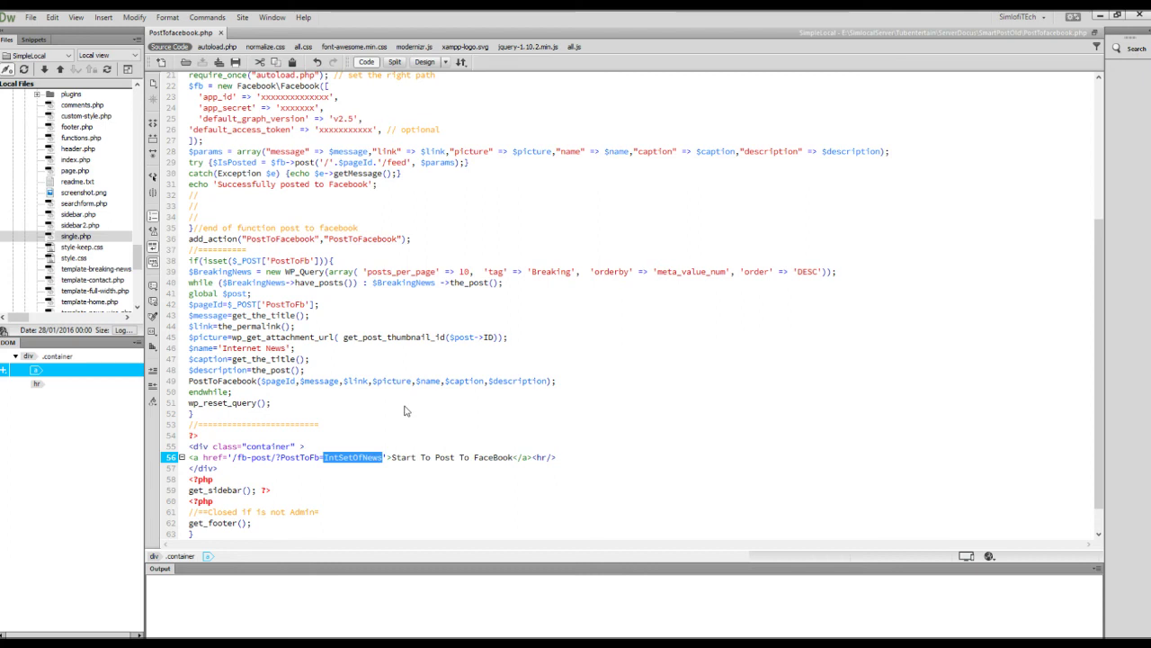
{"action": "left_click", "coordinate": [335, 447]}
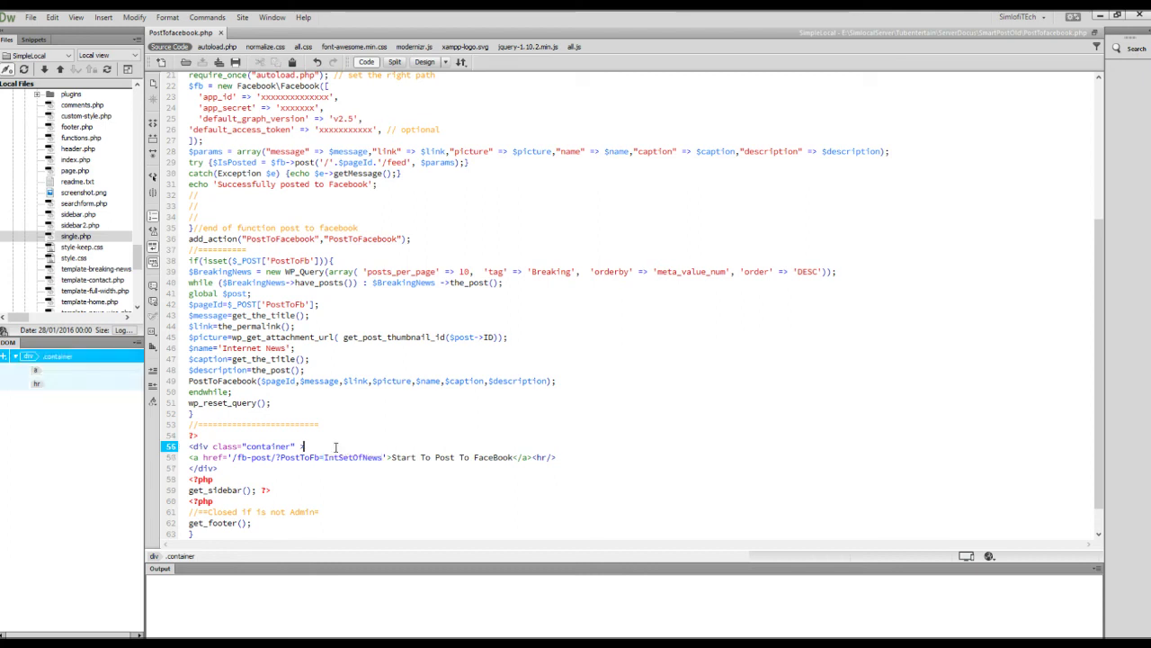
{"action": "key", "text": "Return"}
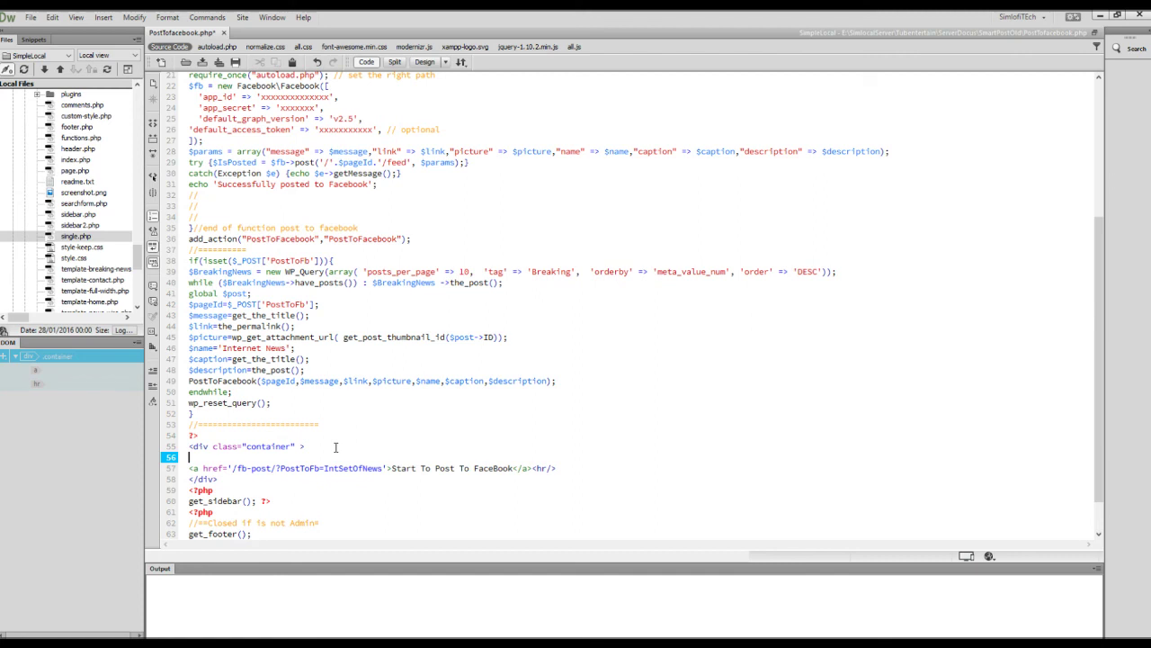
{"action": "type", "text": "htt"}
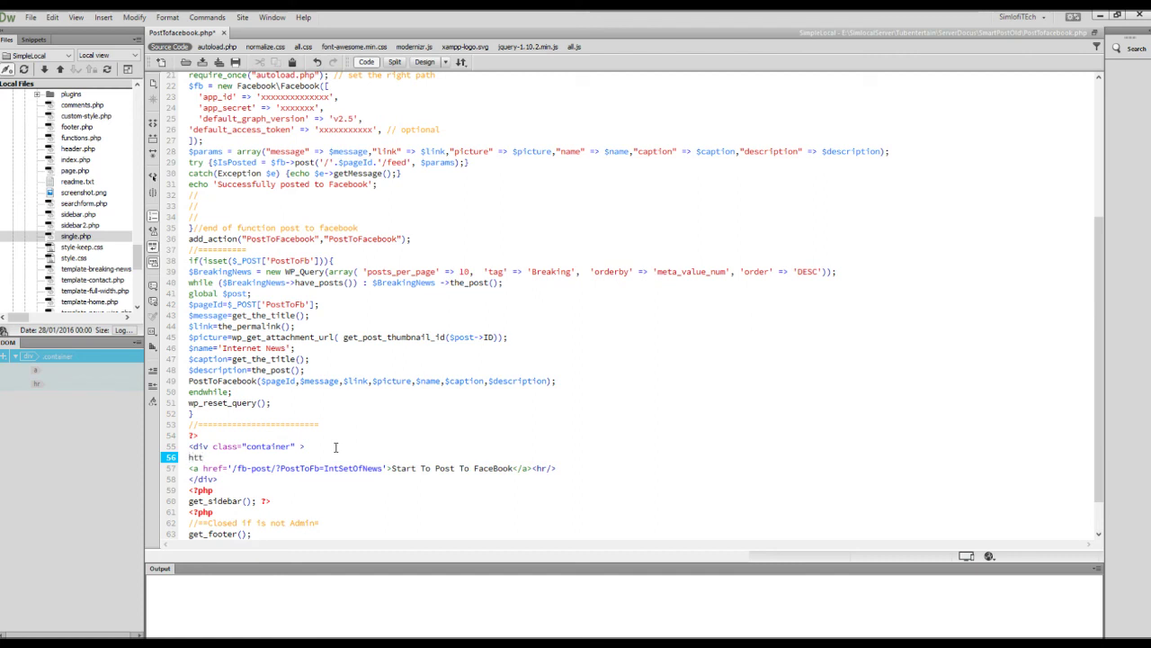
{"action": "type", "text": "p:"}
{"action": "type", "text": "//"}
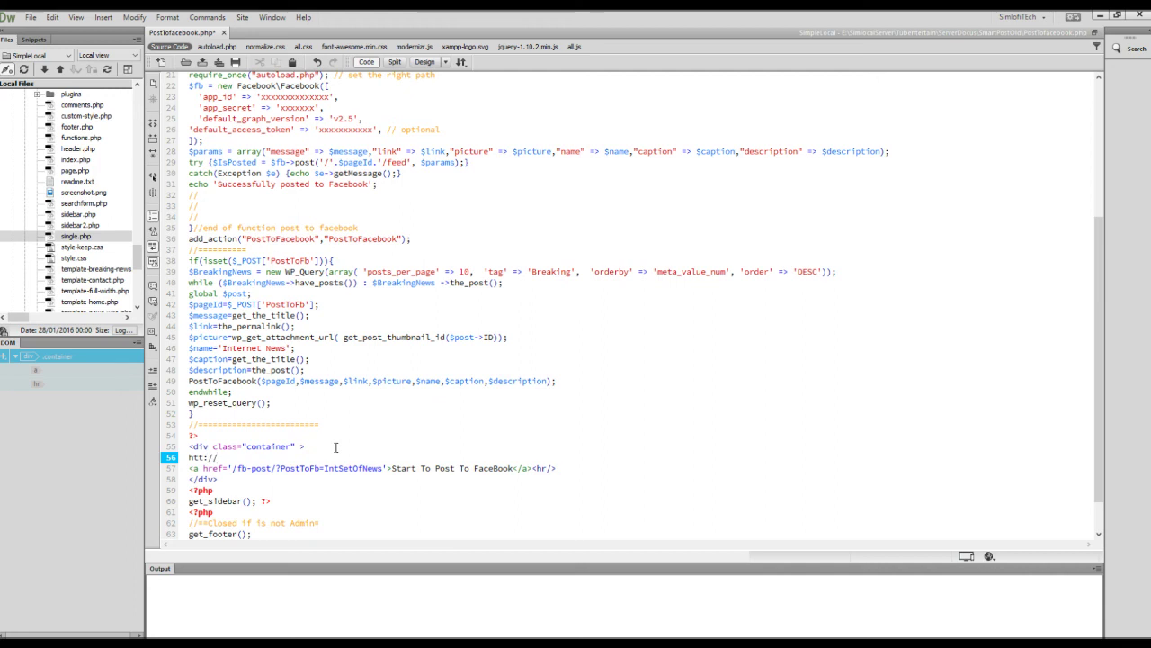
{"action": "type", "text": "face"}
{"action": "type", "text": "b"}
{"action": "type", "text": "ook"}
{"action": "type", "text": ".com"}
{"action": "type", "text": "/"}
{"action": "key", "text": "ctrl+v"}
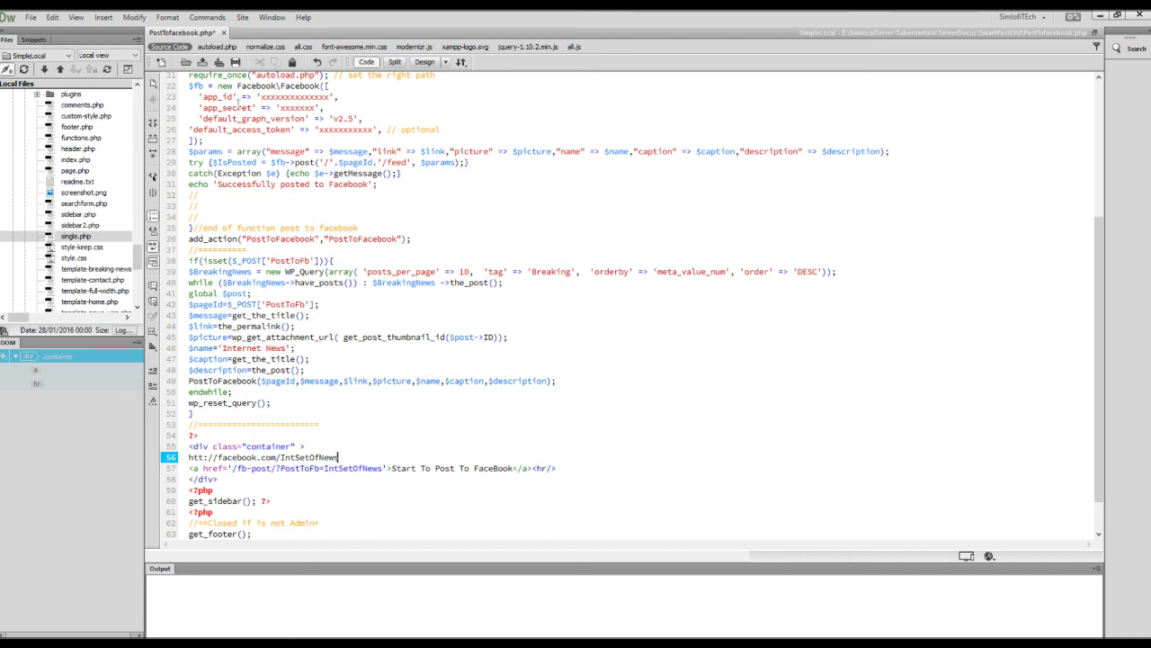
{"action": "left_click", "coordinate": [219, 62]}
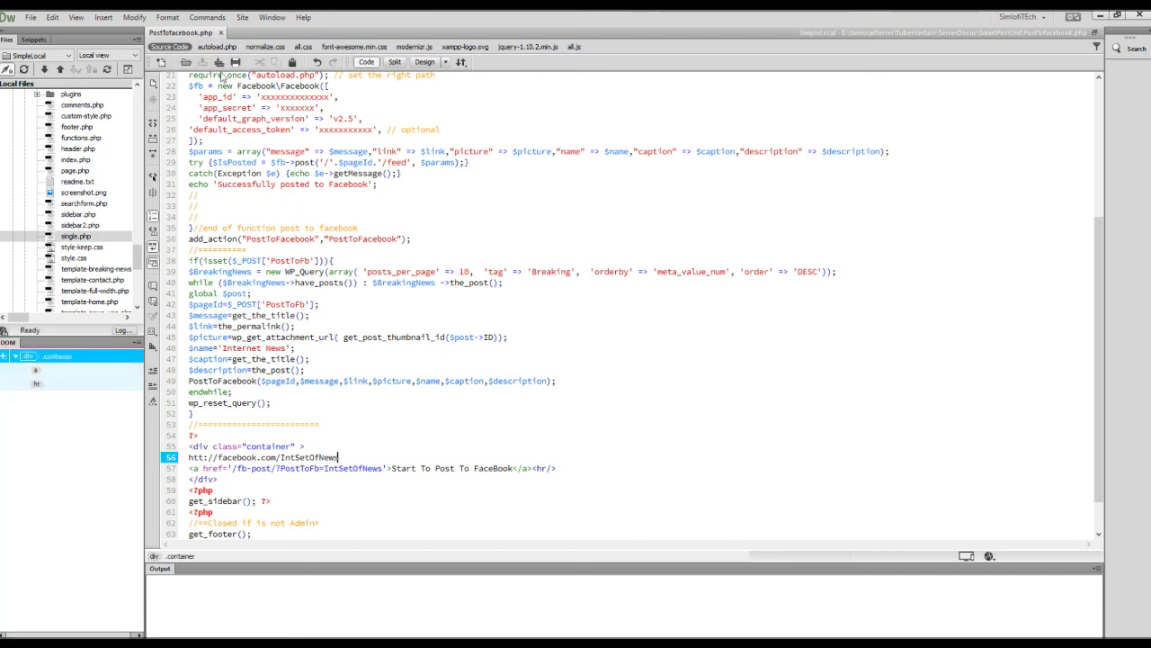
{"action": "scroll", "coordinate": [345, 281], "scroll_direction": "up", "scroll_amount": 3}
{"action": "scroll", "coordinate": [345, 282], "scroll_direction": "up", "scroll_amount": 2}
{"action": "scroll", "coordinate": [345, 282], "scroll_direction": "up", "scroll_amount": 5}
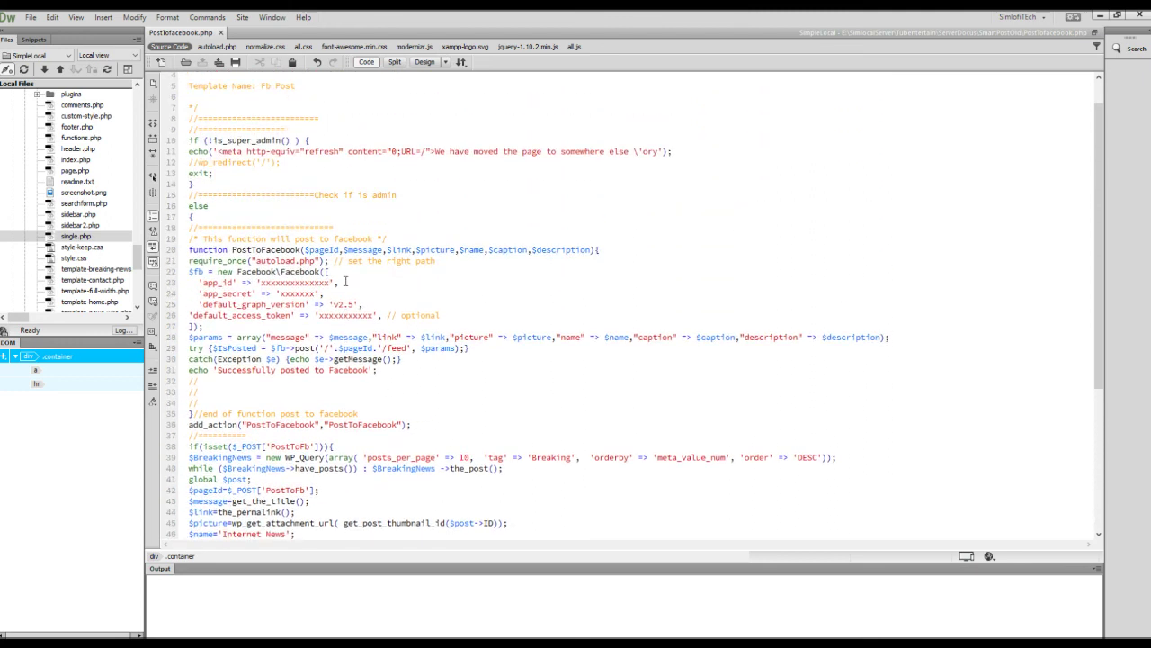
{"action": "scroll", "coordinate": [322, 268], "scroll_direction": "down", "scroll_amount": 3}
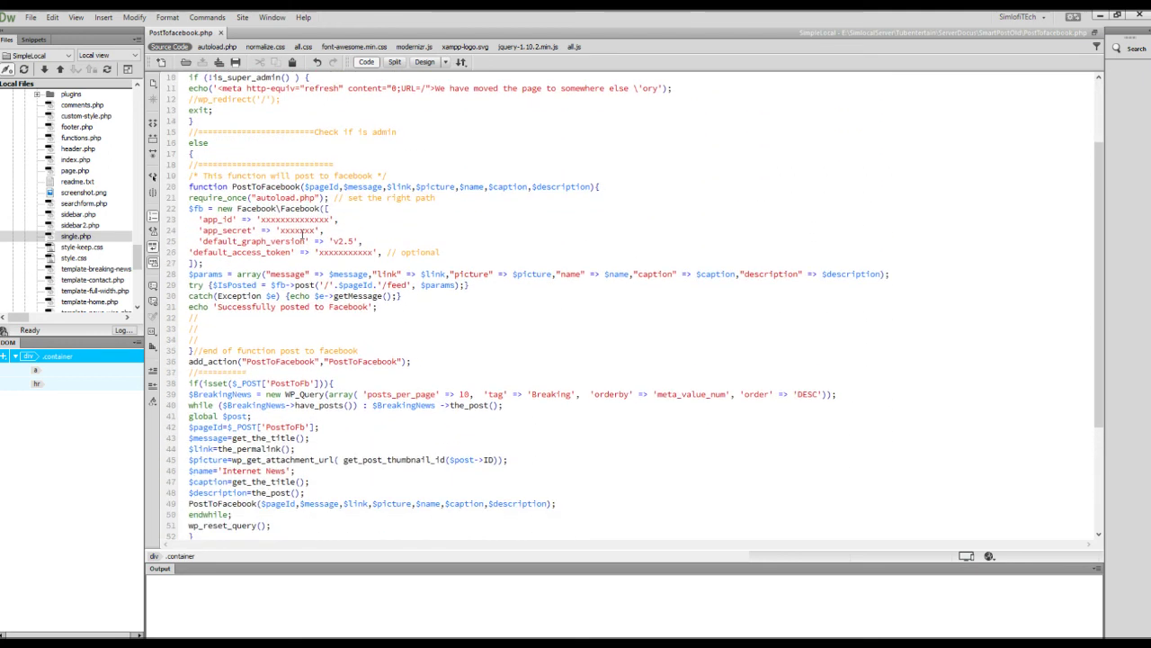
{"action": "scroll", "coordinate": [305, 243], "scroll_direction": "down", "scroll_amount": 3}
{"action": "scroll", "coordinate": [323, 251], "scroll_direction": "down", "scroll_amount": 2}
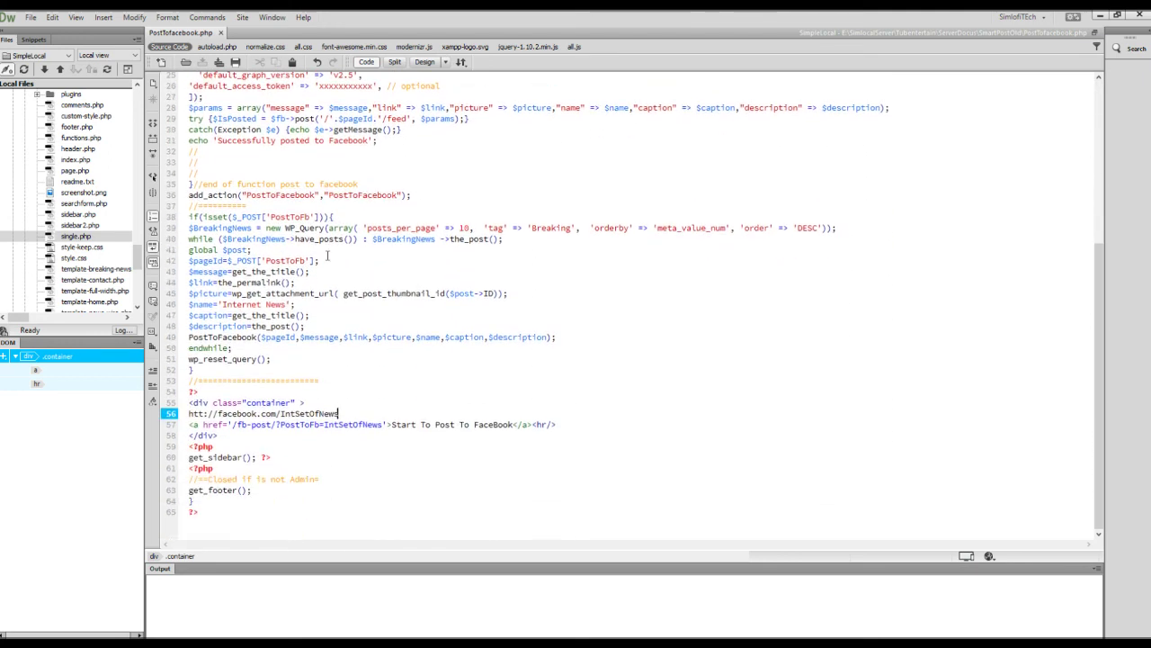
{"action": "scroll", "coordinate": [303, 245], "scroll_direction": "up", "scroll_amount": 1}
{"action": "scroll", "coordinate": [303, 234], "scroll_direction": "up", "scroll_amount": 1}
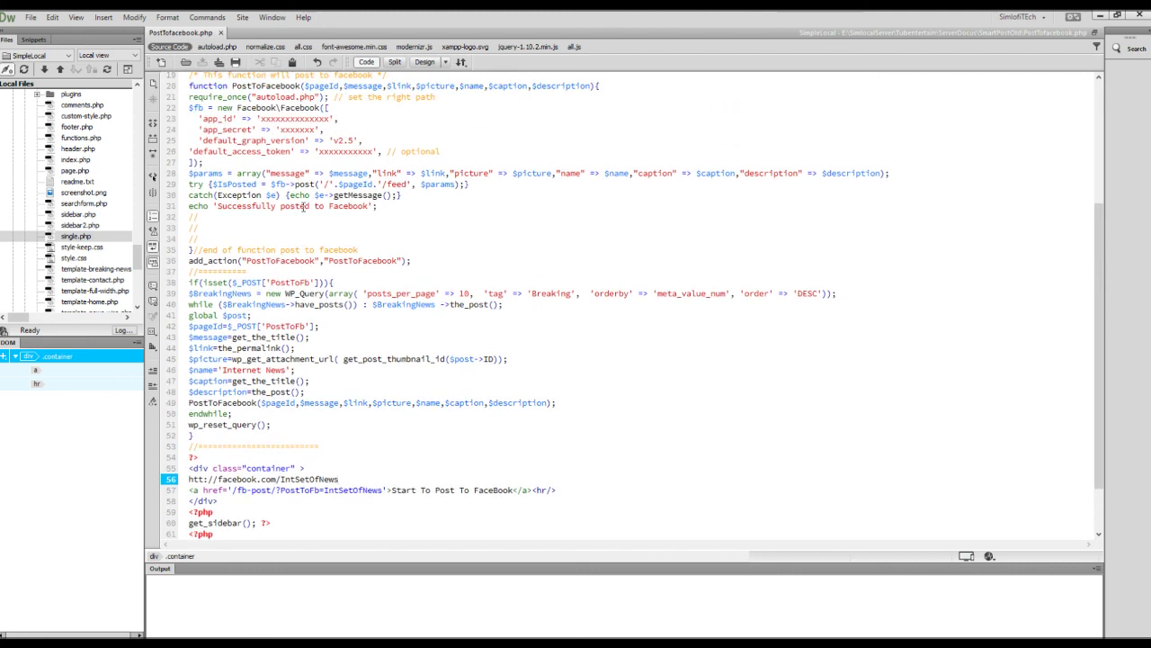
{"action": "scroll", "coordinate": [303, 220], "scroll_direction": "up", "scroll_amount": 1}
{"action": "scroll", "coordinate": [303, 205], "scroll_direction": "up", "scroll_amount": 2}
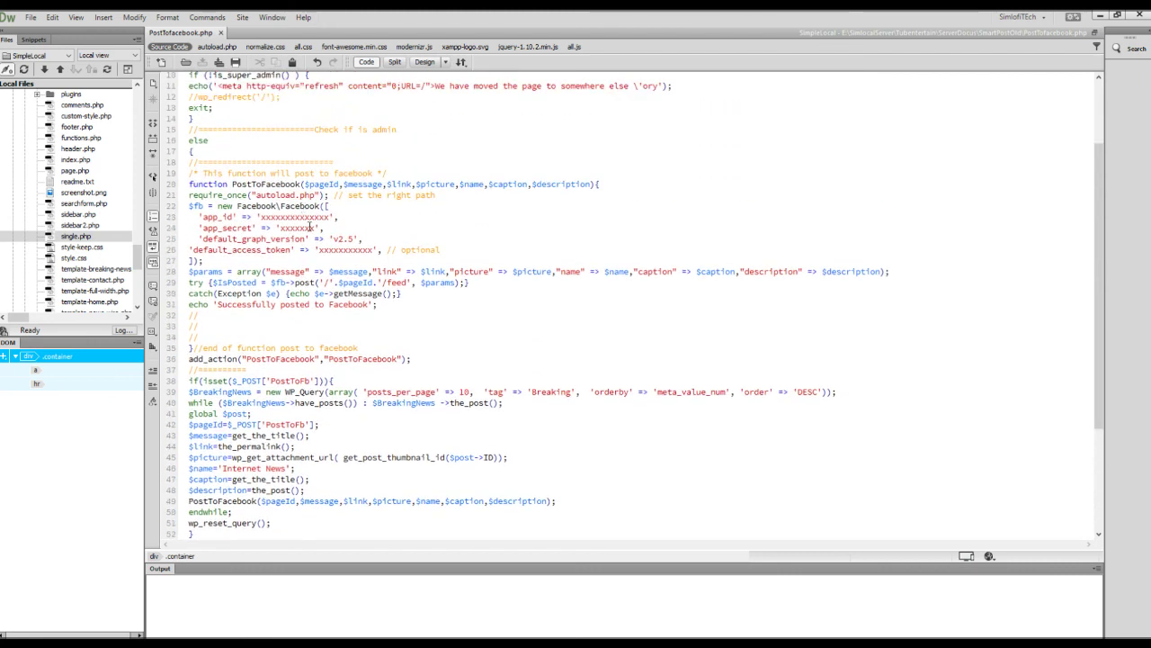